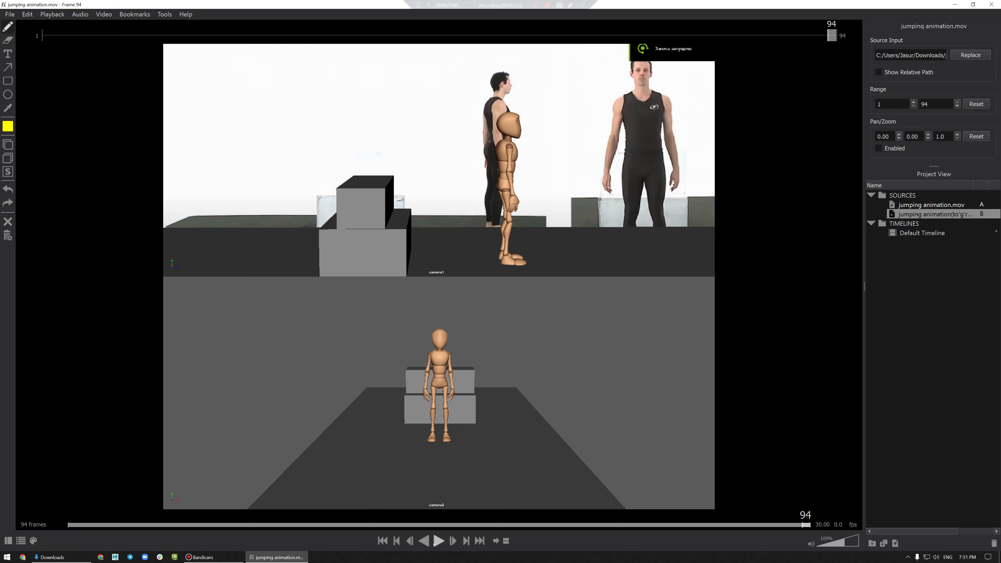
- Play the animation twice, then draw a yellow stroke along the wooden figure on frame 89
left_click(435, 542)
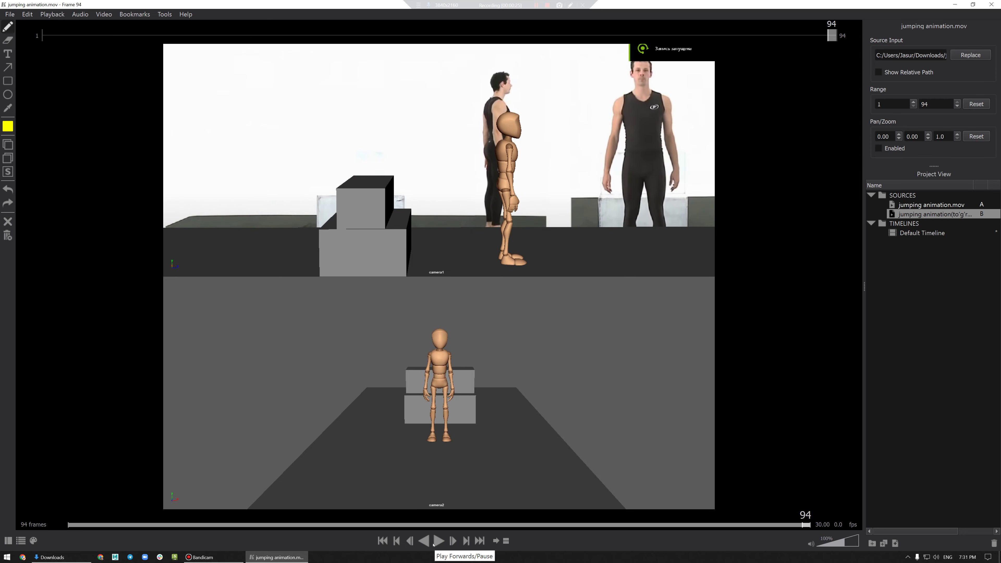
left_click(439, 541)
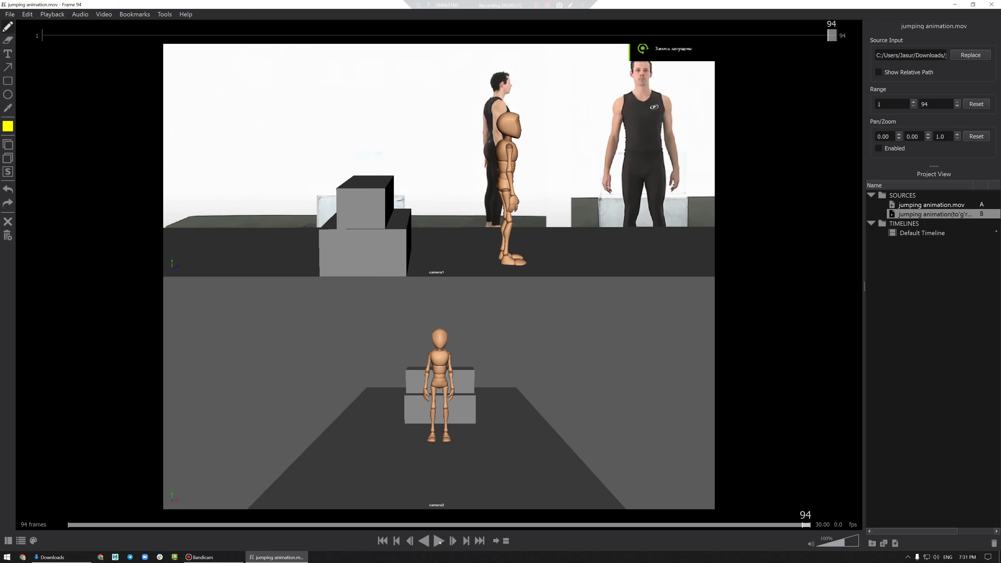
left_click(757, 525)
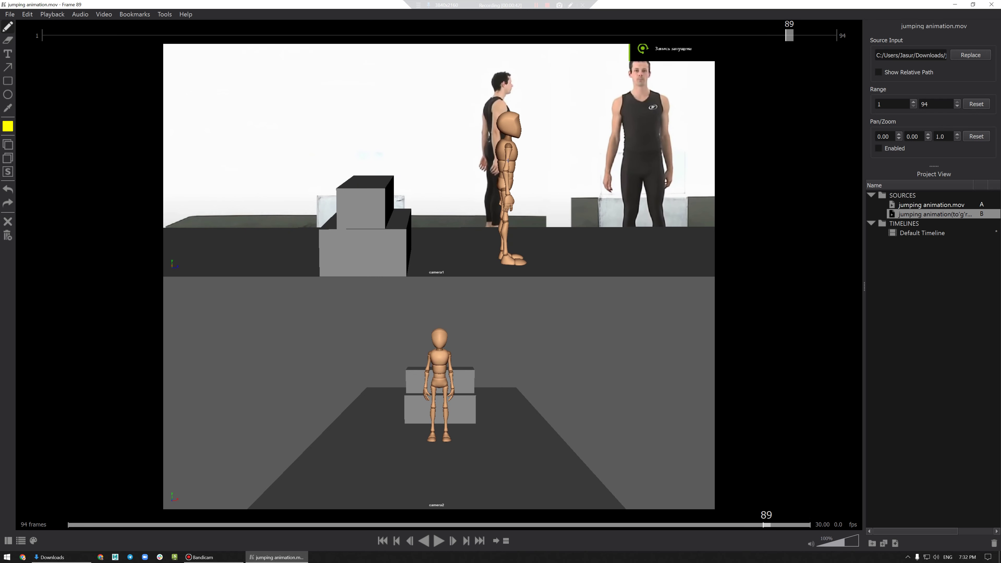
left_click_drag(507, 159, 508, 181)
- Draw a yellow stroke on the figure at frame 84, then scrub frames 79–89 and back toward the start
left_click(726, 525)
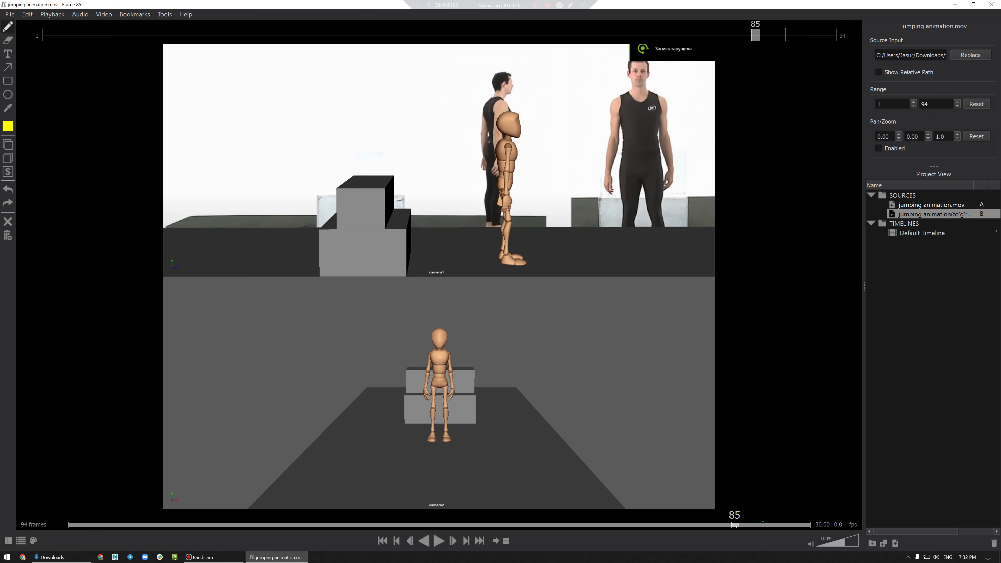
left_click_drag(509, 155, 509, 193)
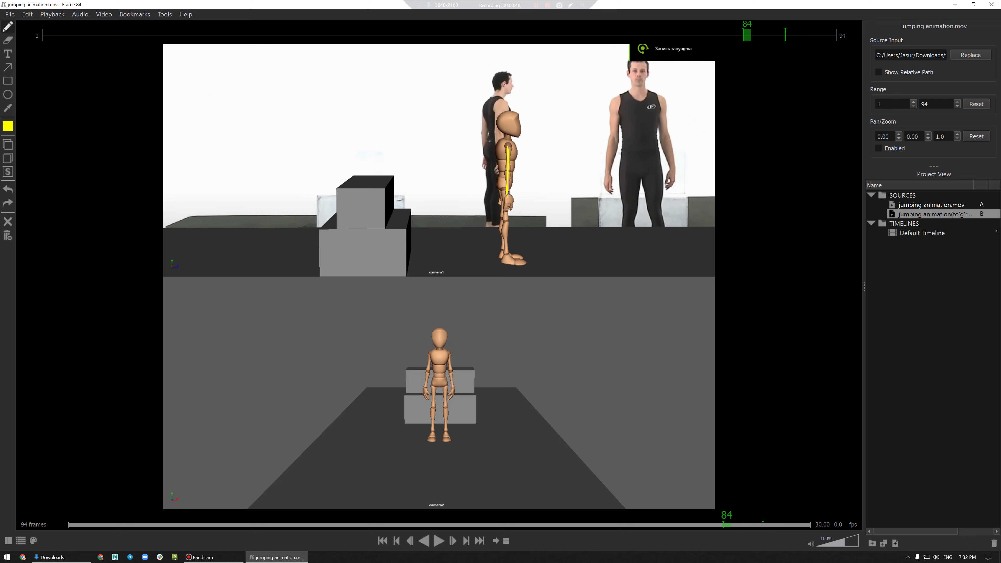
left_click(686, 525)
left_click_drag(686, 526, 764, 512)
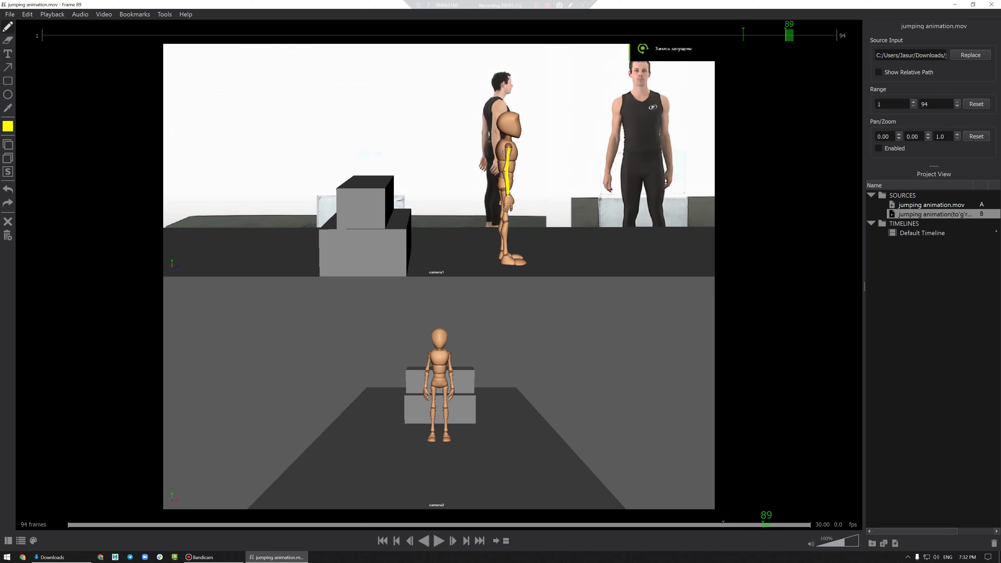
mouse_move(79, 527)
left_mouse_down()
mouse_move(197, 525)
mouse_move(356, 463)
left_mouse_up()
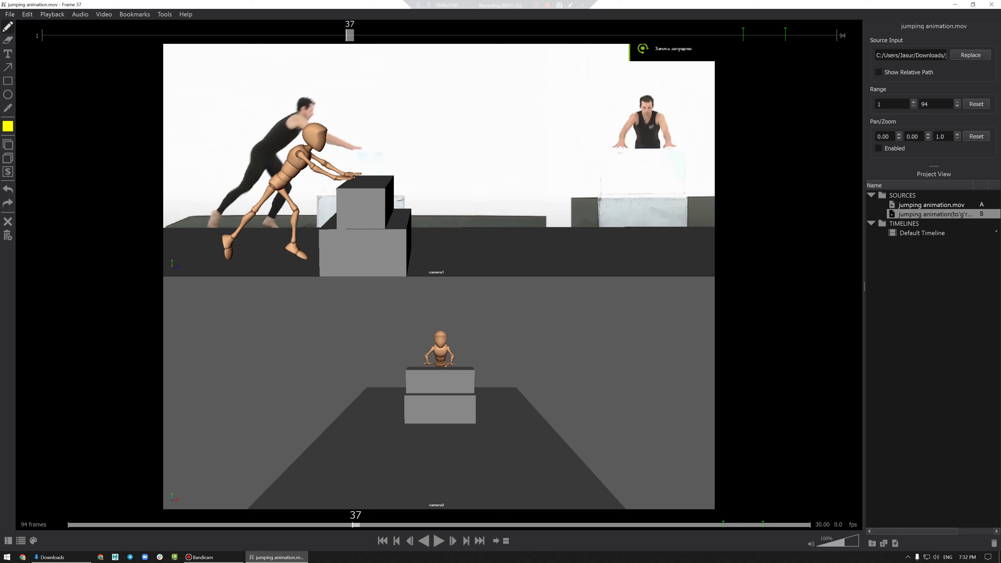
- Trace the mannequin's arm in yellow on frames 37, 39 and 46, then scrub through to the end
left_click_drag(319, 168, 336, 173)
left_click_drag(355, 524, 371, 524)
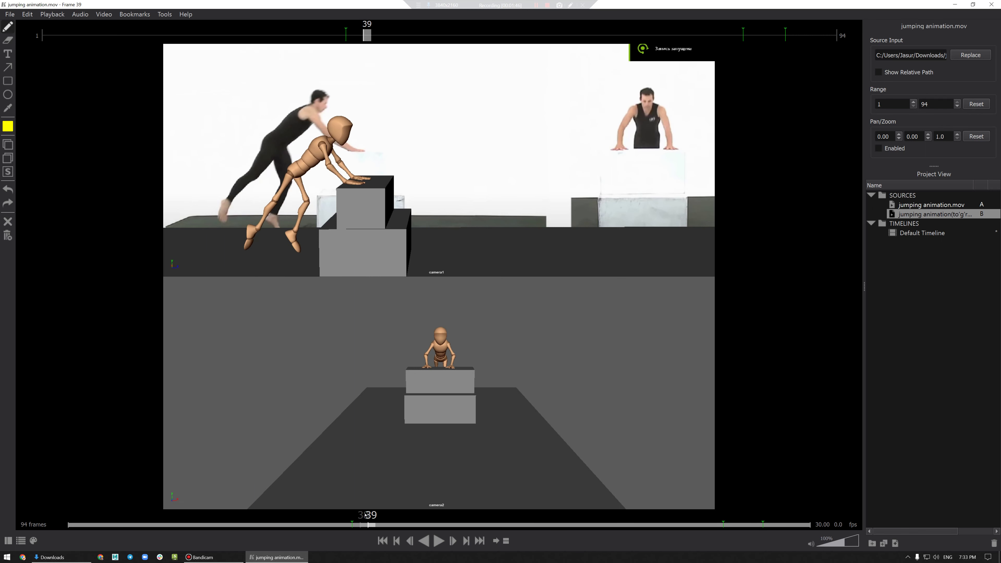
mouse_move(324, 152)
left_mouse_down()
mouse_move(343, 182)
mouse_move(356, 180)
left_mouse_up()
left_click_drag(367, 522, 428, 535)
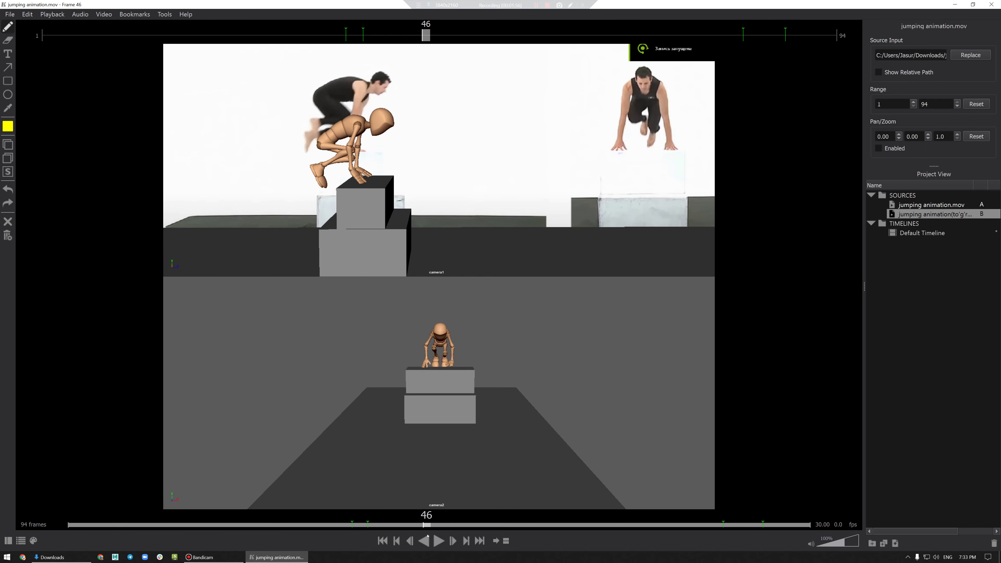
mouse_move(355, 126)
left_mouse_down()
mouse_move(351, 171)
mouse_move(357, 157)
mouse_move(360, 168)
left_mouse_up()
mouse_move(457, 532)
left_mouse_down()
mouse_move(658, 514)
mouse_move(956, 520)
left_mouse_up()
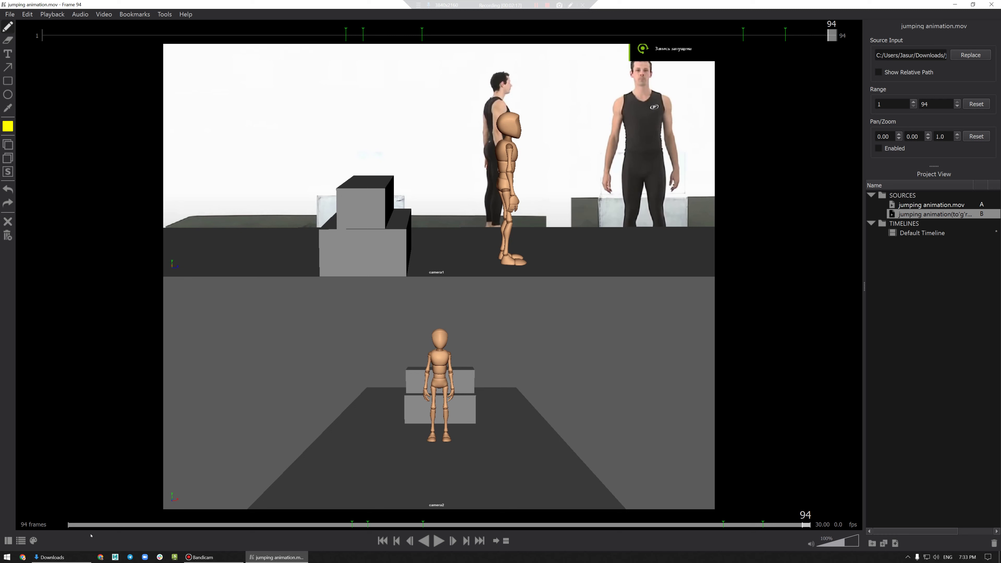
- Return to the start of the clip and circle the small figure in the lower view in yellow
left_click(68, 531)
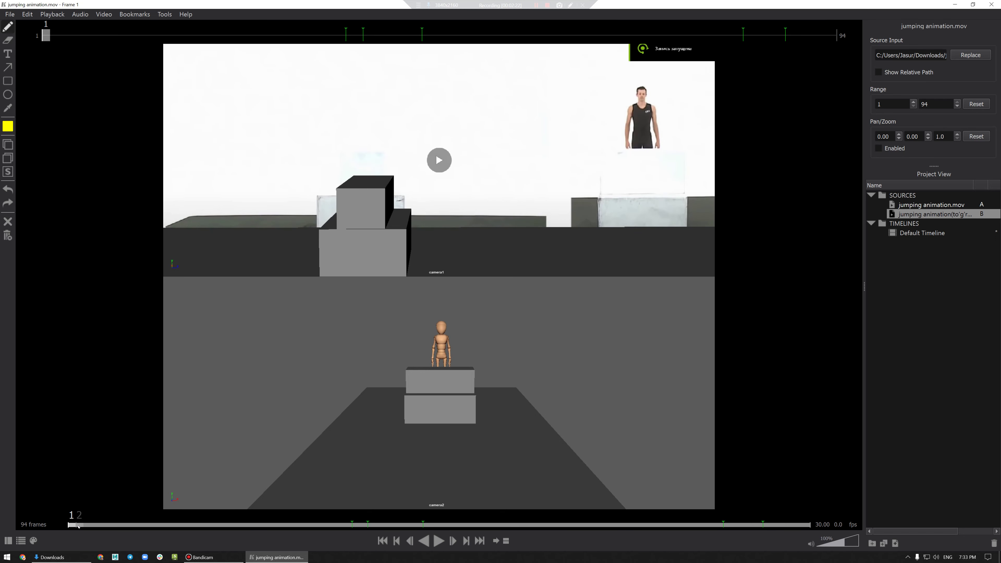
mouse_move(79, 526)
left_mouse_down()
mouse_move(102, 525)
mouse_move(68, 526)
left_mouse_up()
left_click_drag(442, 310, 429, 326)
- Draw yellow lines down the man's body and legs and the wooden figure's body
left_click_drag(642, 89, 643, 154)
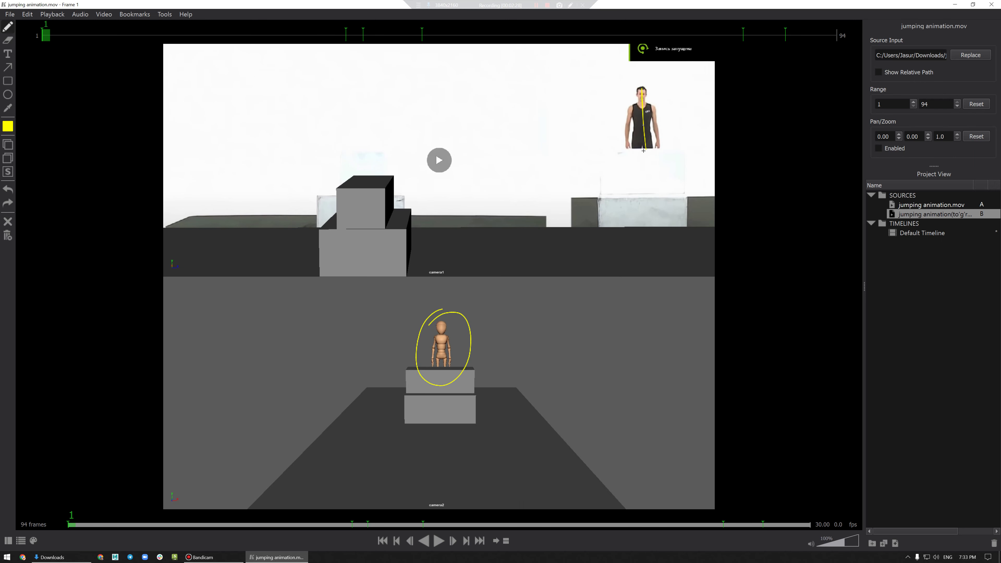
mouse_move(632, 106)
left_mouse_down()
mouse_move(628, 146)
mouse_move(655, 114)
left_mouse_up()
left_click_drag(440, 319, 444, 375)
mouse_move(438, 340)
left_mouse_down()
mouse_move(434, 369)
mouse_move(446, 368)
mouse_move(449, 344)
mouse_move(449, 364)
mouse_move(433, 370)
mouse_move(446, 376)
left_mouse_up()
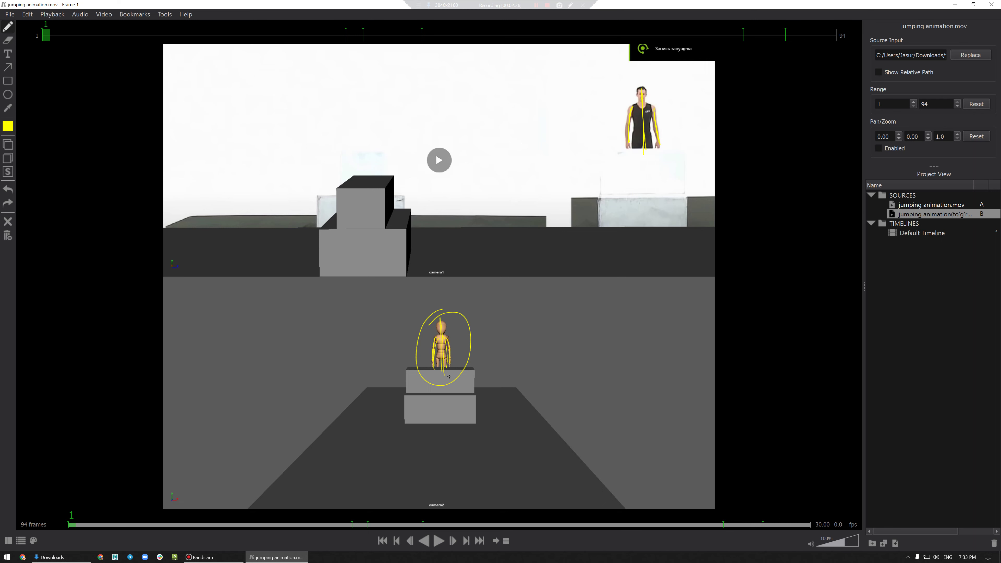
mouse_move(636, 136)
left_mouse_down()
mouse_move(637, 161)
mouse_move(655, 181)
mouse_move(637, 181)
mouse_move(656, 188)
mouse_move(633, 187)
left_mouse_up()
- On frame 7, trace both sides of the man's arms and circle his head in yellow
left_click(100, 525)
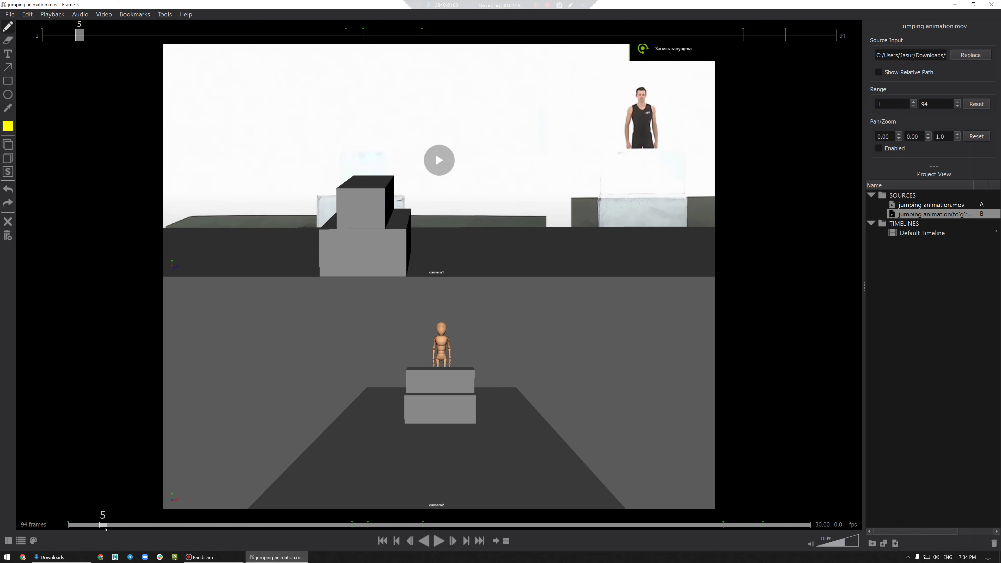
left_click(94, 526)
left_click(107, 525)
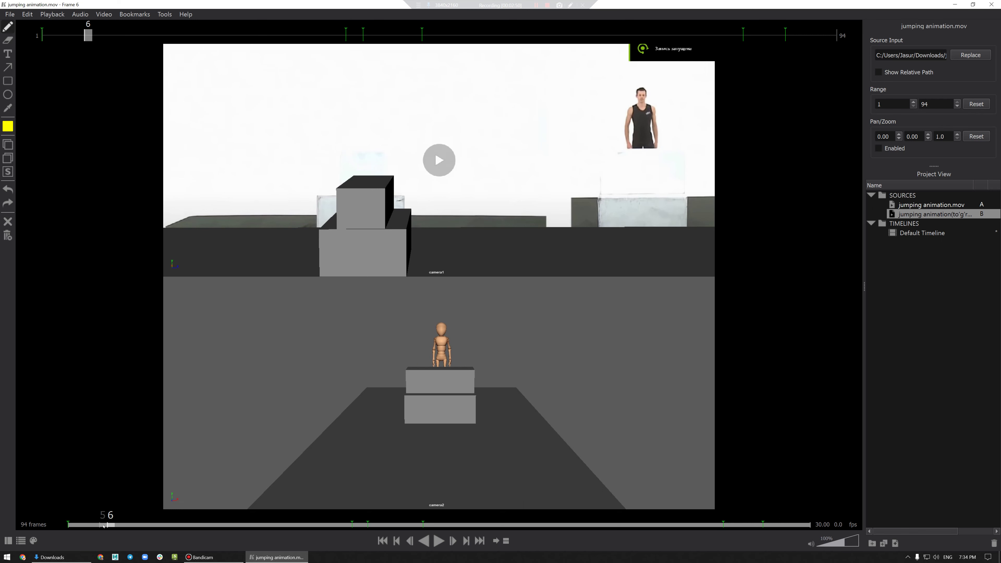
left_click(95, 527)
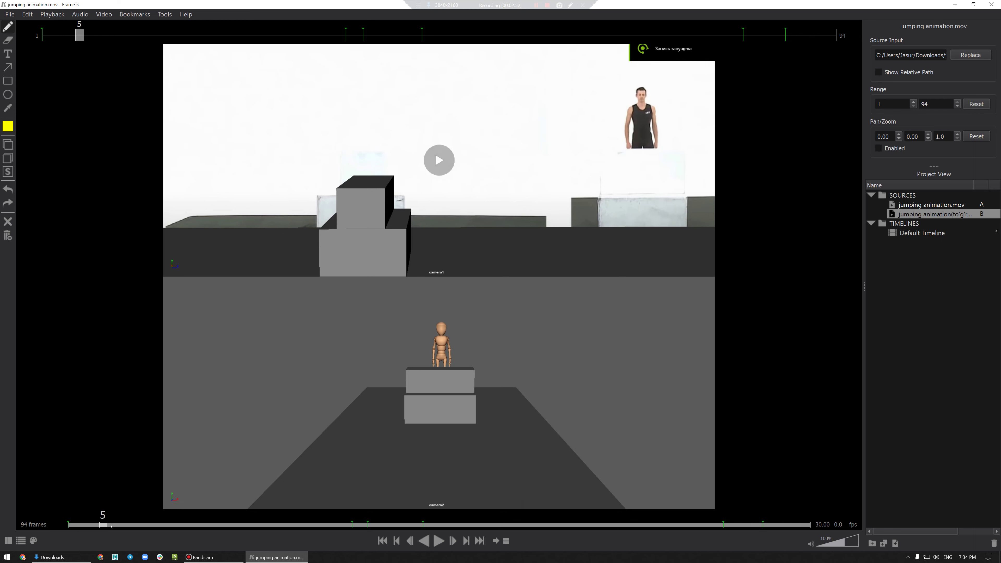
left_click(95, 527)
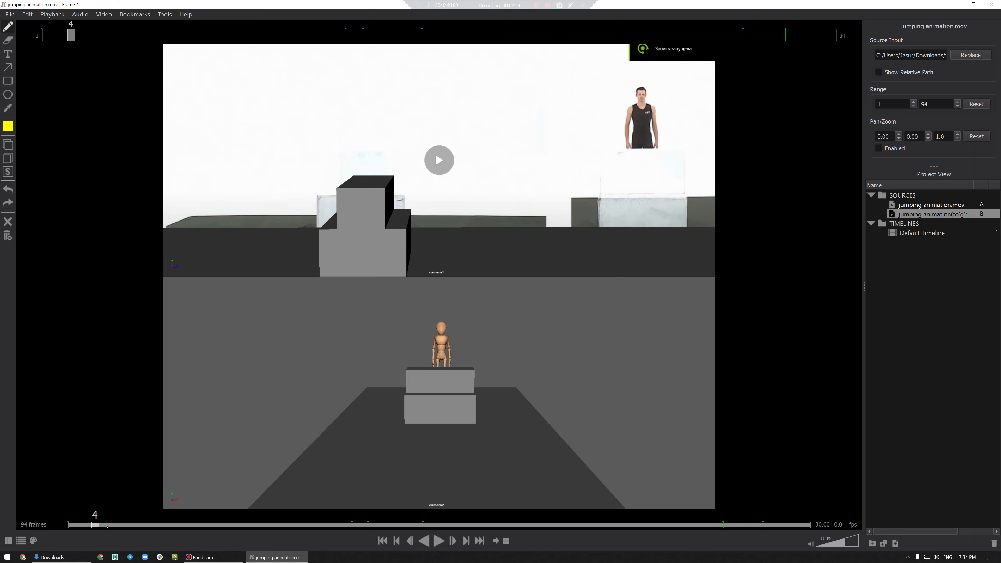
left_click(114, 525)
left_click_drag(633, 111, 633, 147)
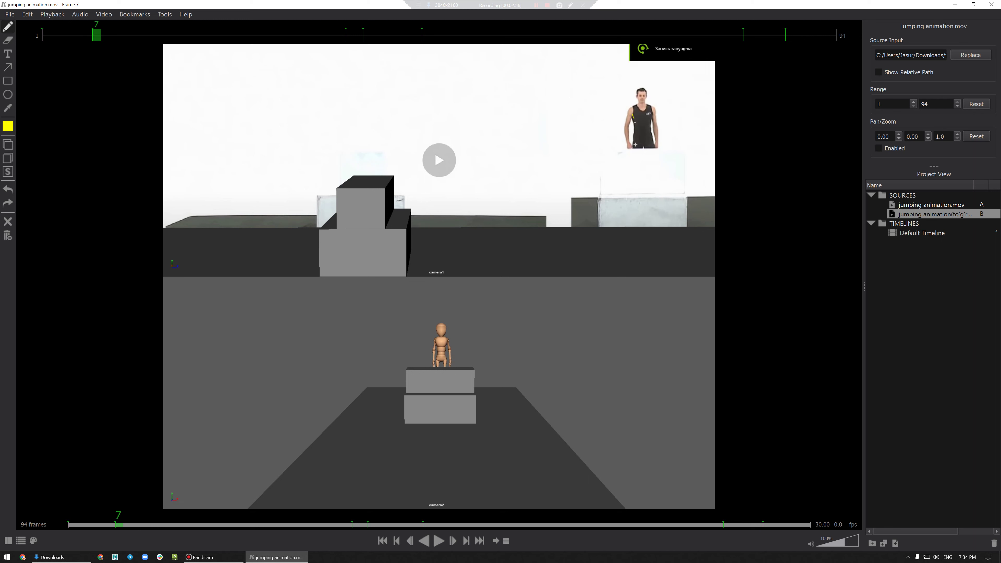
mouse_move(650, 108)
left_mouse_down()
mouse_move(656, 147)
mouse_move(658, 135)
left_mouse_up()
left_click_drag(641, 91, 640, 89)
- Draw a yellow line down the wooden figure's torso on frame 7
key("Left")
key("Left")
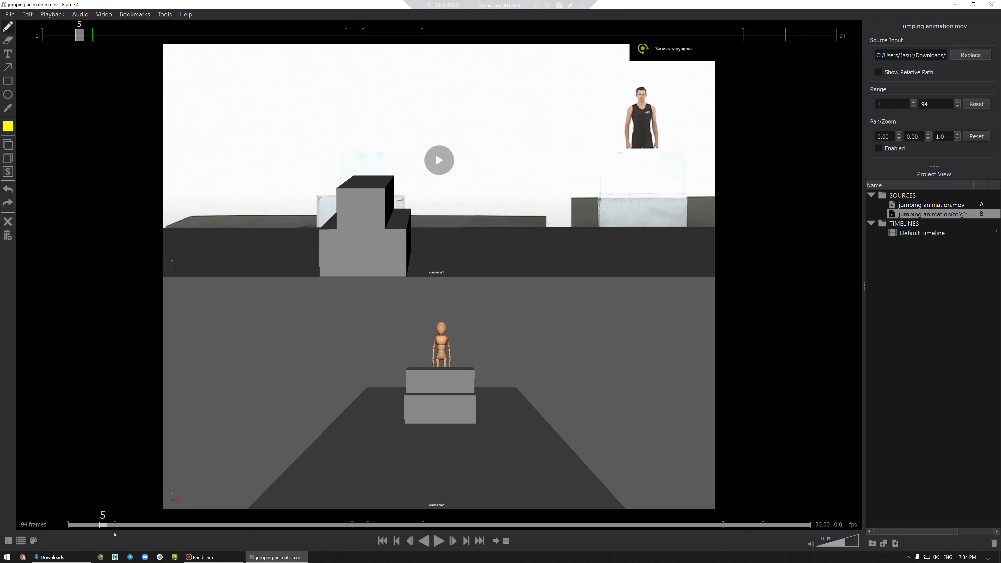
left_click(113, 528)
left_click_drag(442, 339, 442, 357)
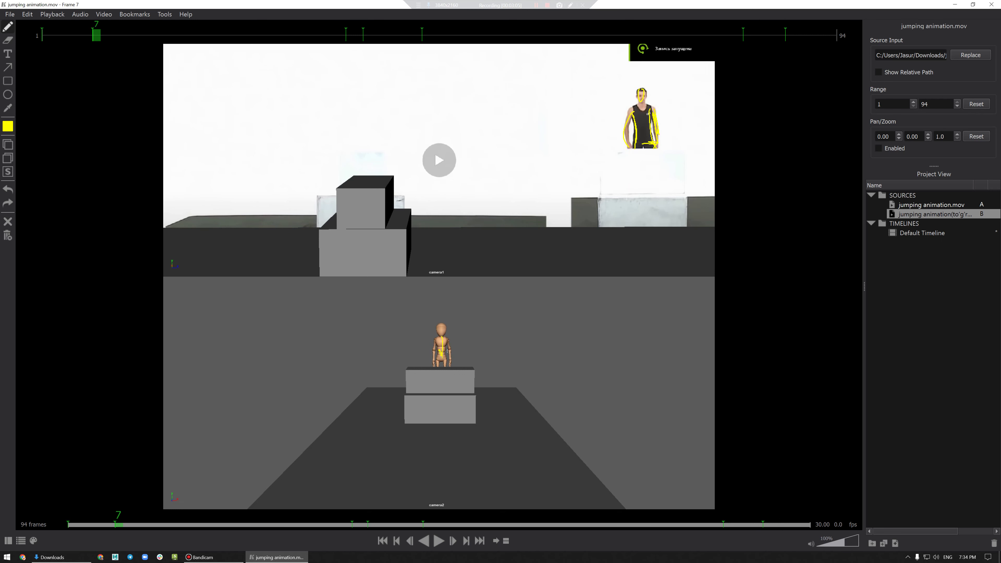
left_click_drag(105, 526, 99, 525)
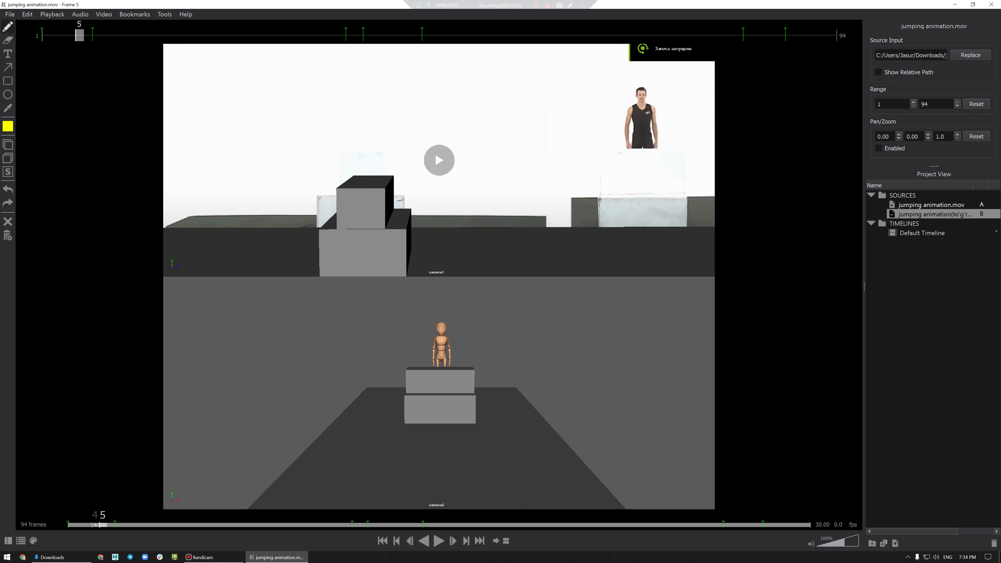
left_click(115, 525)
- On frame 13, mark the man's torso and the mannequin's arms and torso in yellow
left_click_drag(116, 525, 163, 525)
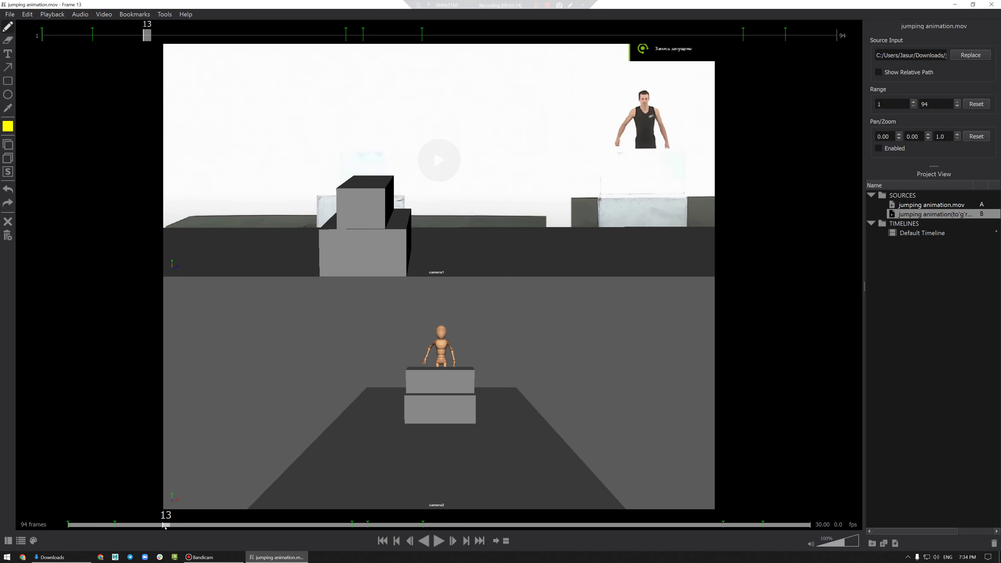
mouse_move(634, 117)
left_mouse_down()
mouse_move(639, 147)
mouse_move(657, 144)
mouse_move(621, 139)
left_mouse_up()
mouse_move(659, 113)
left_mouse_down()
mouse_move(665, 151)
mouse_move(618, 144)
left_mouse_up()
left_click_drag(434, 341, 422, 364)
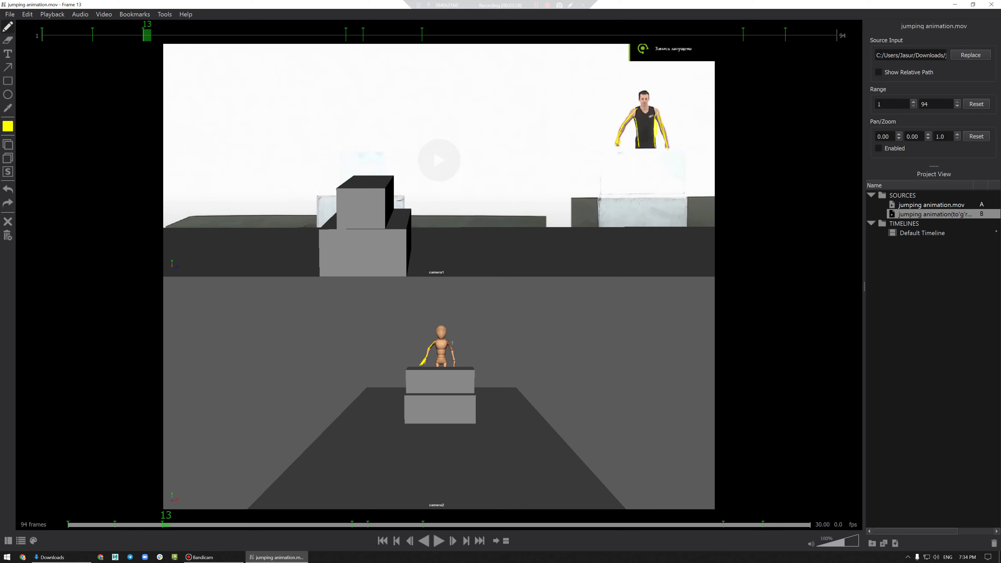
left_click_drag(448, 344, 454, 355)
left_click_drag(442, 338, 440, 356)
- On frame 19, mark the man's torso and the wooden figure's back in yellow
left_click_drag(166, 524, 212, 525)
left_click_drag(638, 113, 636, 148)
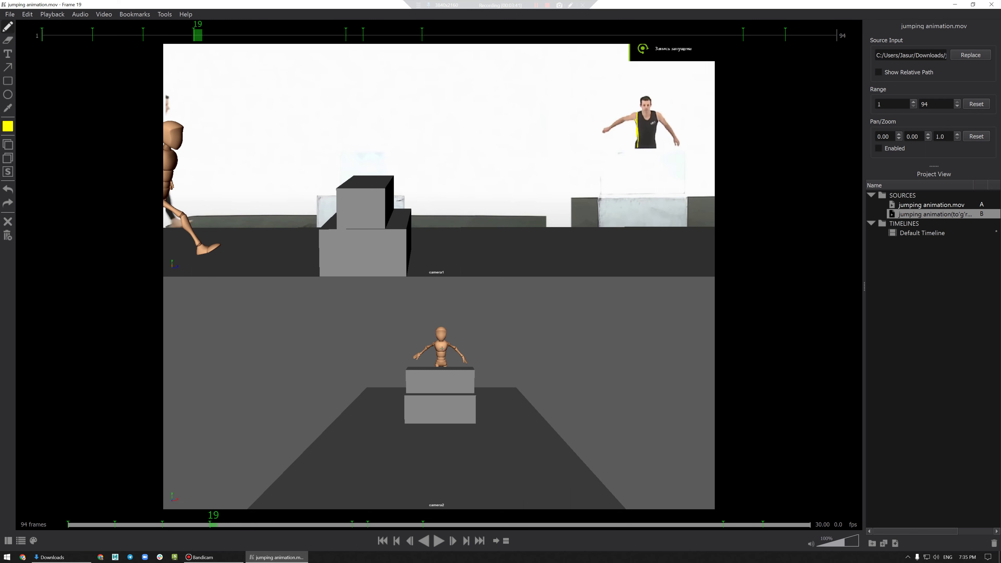
left_click_drag(161, 167, 170, 165)
- Add yellow strokes on frame 19 for the man's chest, arm and head, and the mannequin's arms
right_click(648, 117)
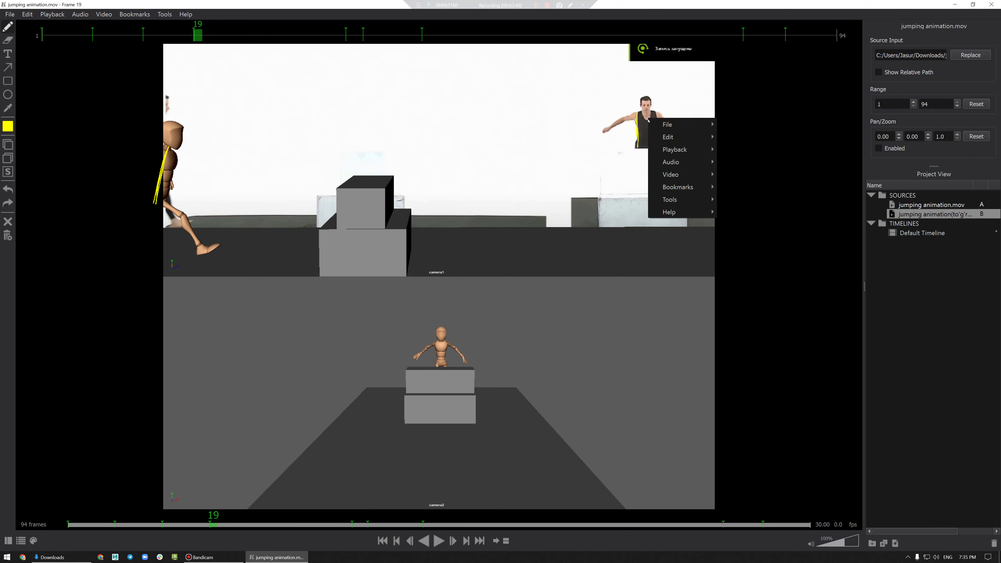
key("Escape")
mouse_move(640, 129)
left_mouse_down()
mouse_move(656, 129)
mouse_move(607, 130)
left_mouse_up()
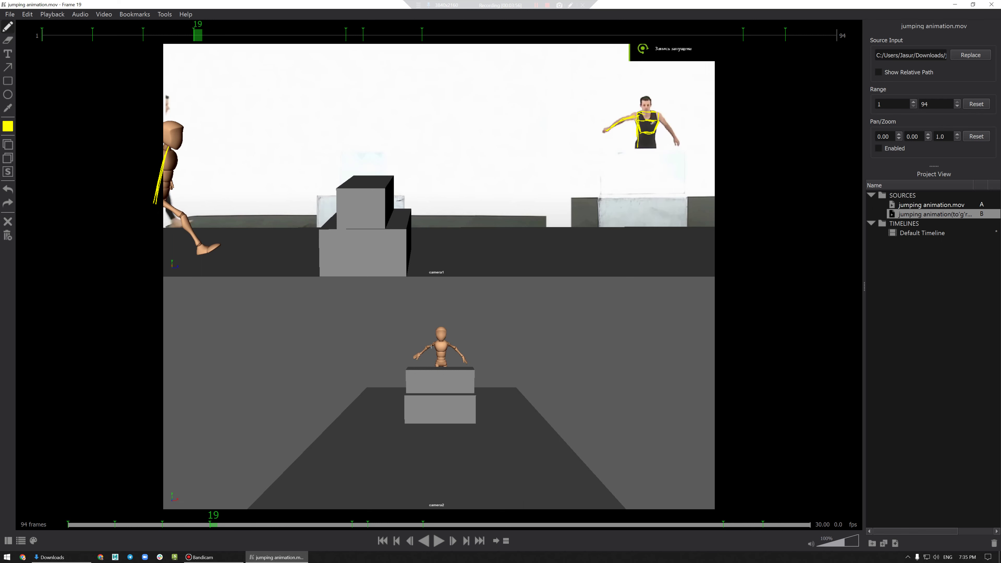
left_click_drag(437, 344, 415, 362)
left_click_drag(661, 115, 678, 146)
left_click_drag(450, 345, 462, 365)
left_click_drag(645, 95, 644, 159)
- On frame 32, mark the standing man's chest and the vaulting actor's back in yellow
left_click(208, 525)
mouse_move(209, 526)
left_mouse_down()
mouse_move(305, 509)
mouse_move(312, 496)
left_mouse_up()
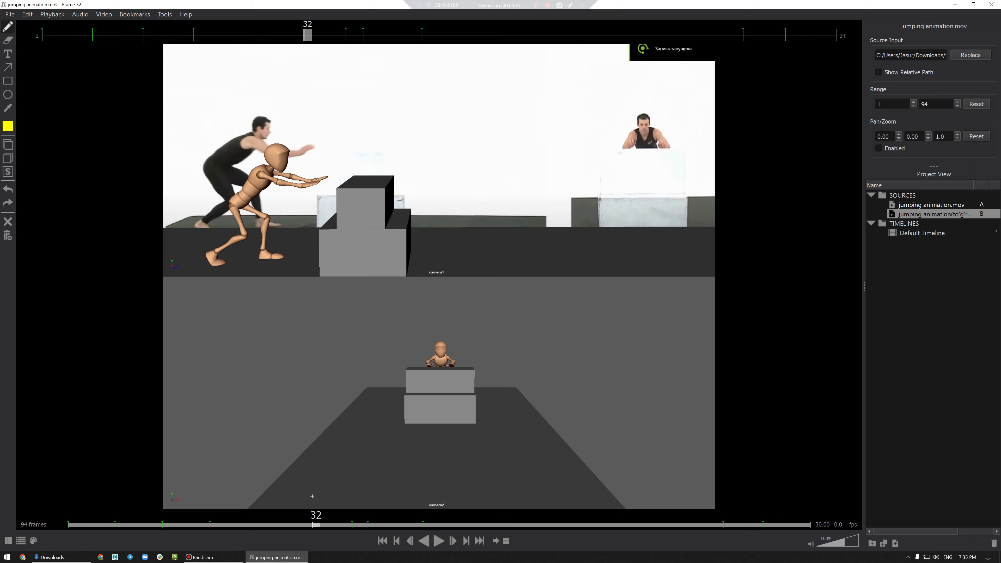
left_click_drag(643, 130, 648, 150)
left_click_drag(212, 164, 247, 142)
left_click_drag(315, 526, 318, 529)
- Switch the annotation colour to red and trace the right figure's arm, torso and mannequin's arms
left_click(7, 127)
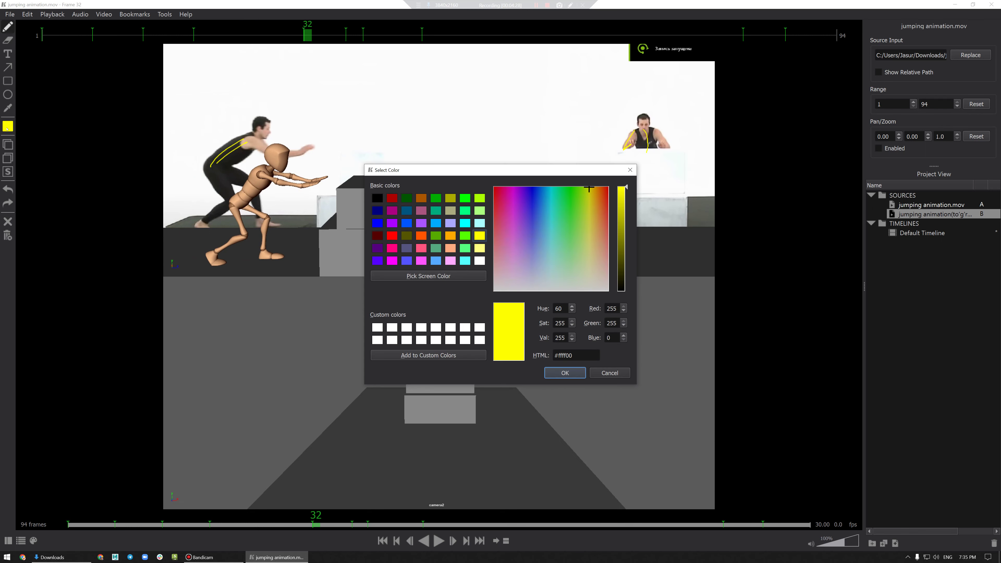
left_click(392, 235)
left_click(576, 372)
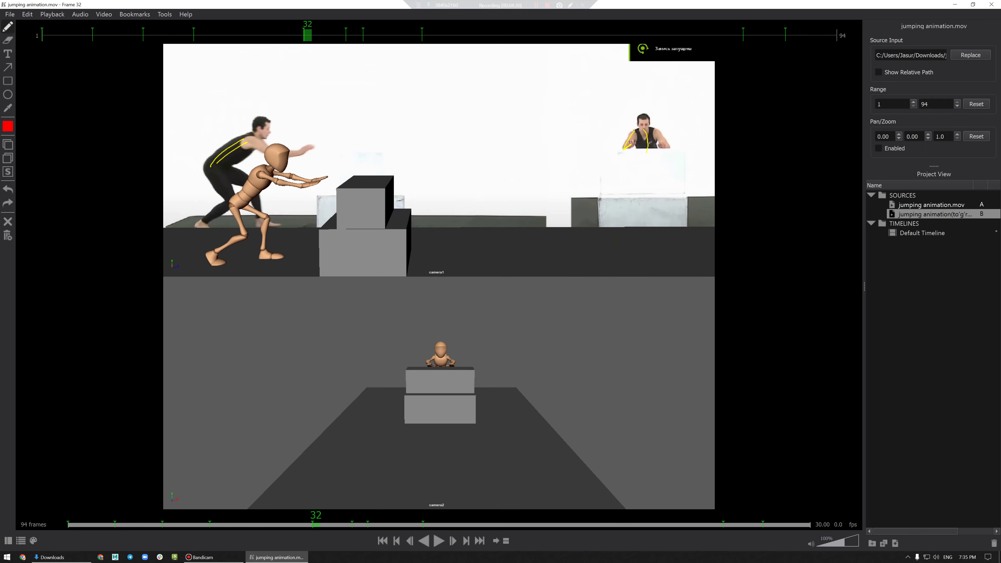
mouse_move(633, 132)
left_mouse_down()
mouse_move(621, 153)
mouse_move(670, 149)
left_mouse_up()
mouse_move(436, 356)
left_mouse_down()
mouse_move(427, 365)
mouse_move(454, 364)
left_mouse_up()
left_click_drag(643, 115, 646, 156)
- Circle the small figure's hands in red on frames 35 and 37, comparing frames 37 and 38
left_click_drag(319, 526, 360, 522)
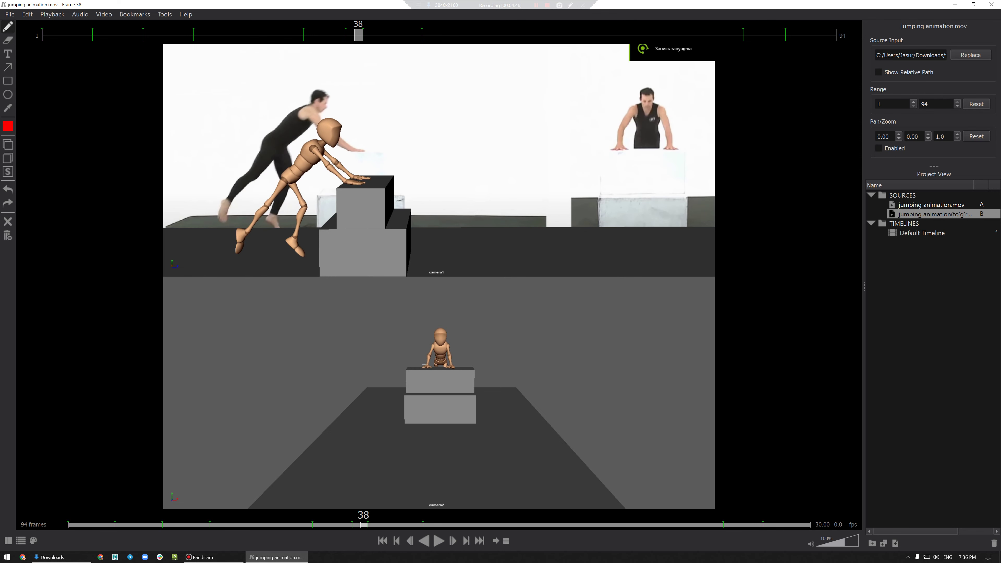
left_click_drag(424, 365, 427, 365)
left_click_drag(362, 531, 352, 533)
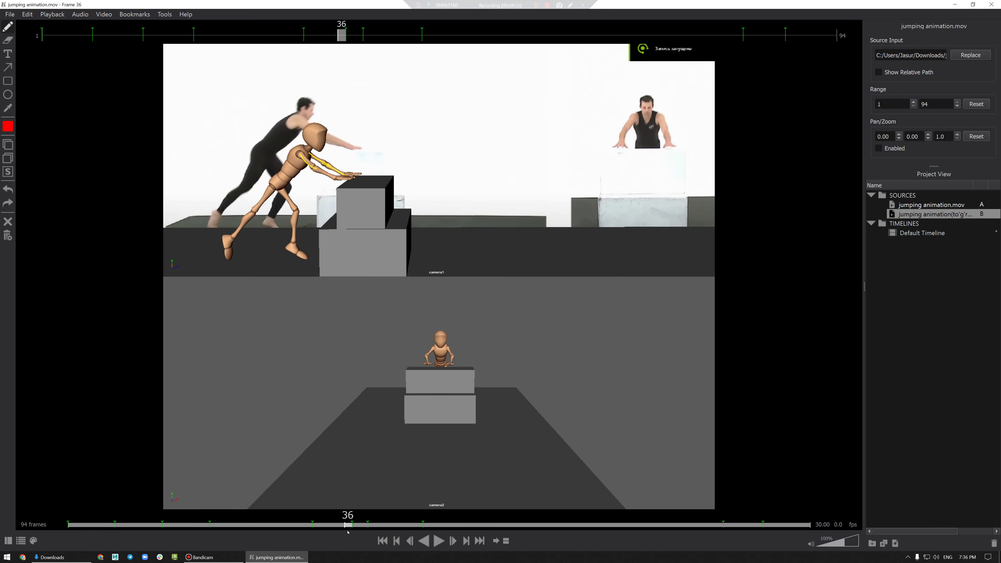
left_click_drag(352, 533, 363, 527)
left_click_drag(437, 358, 454, 362)
left_click(360, 527)
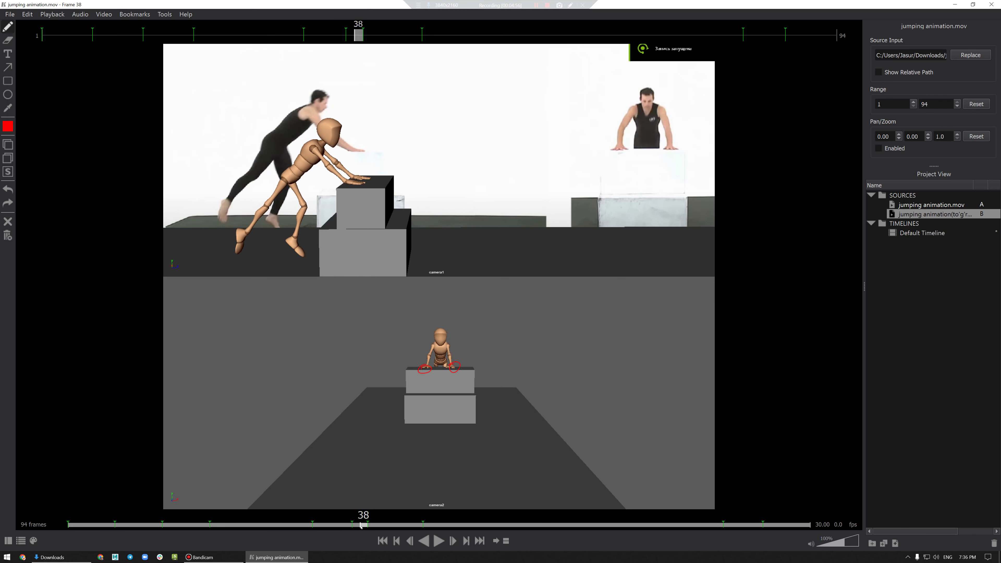
left_click_drag(361, 526, 362, 531)
left_click(357, 529)
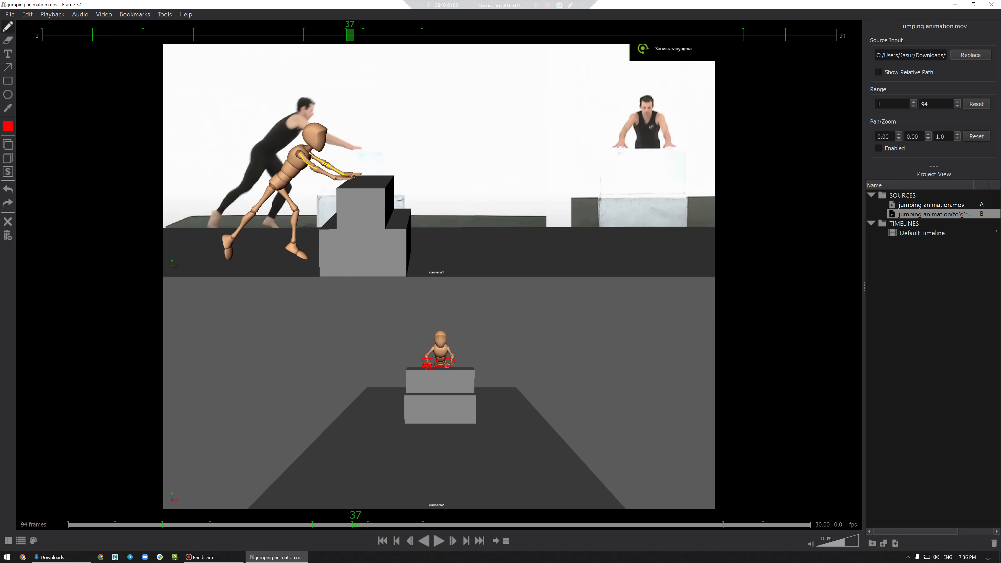
- Clear frame 37's yellow strokes, erase stray hand marks, and redraw the actor's and mannequin's arms in red
left_click(9, 221)
left_click(7, 40)
mouse_move(431, 366)
left_mouse_down()
mouse_move(423, 360)
mouse_move(453, 366)
left_mouse_up()
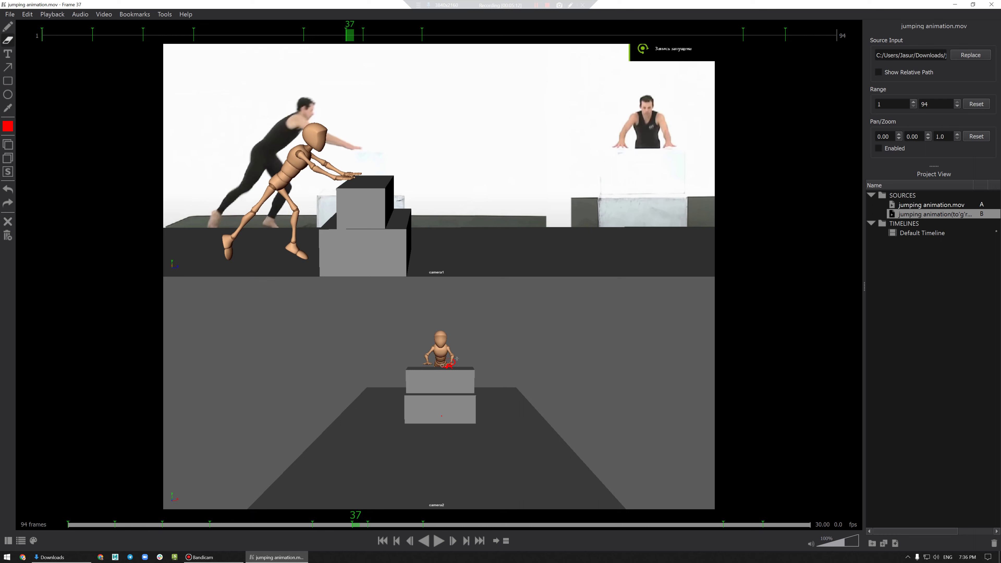
left_click(7, 27)
mouse_move(637, 116)
left_mouse_down()
mouse_move(620, 144)
mouse_move(668, 132)
mouse_move(670, 144)
mouse_move(620, 143)
left_mouse_up()
left_click_drag(666, 122, 673, 143)
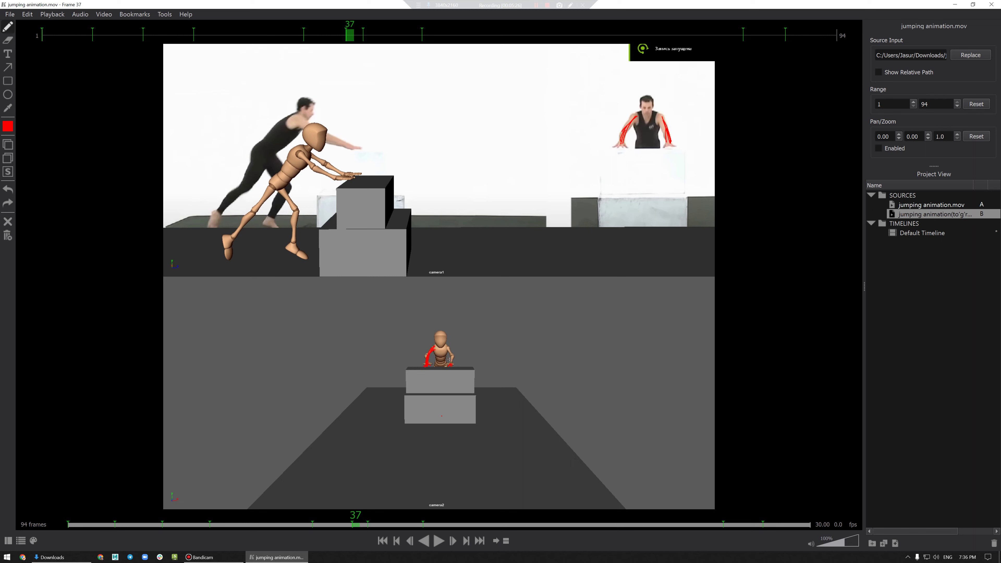
left_click_drag(446, 346, 452, 363)
left_click_drag(361, 519, 360, 528)
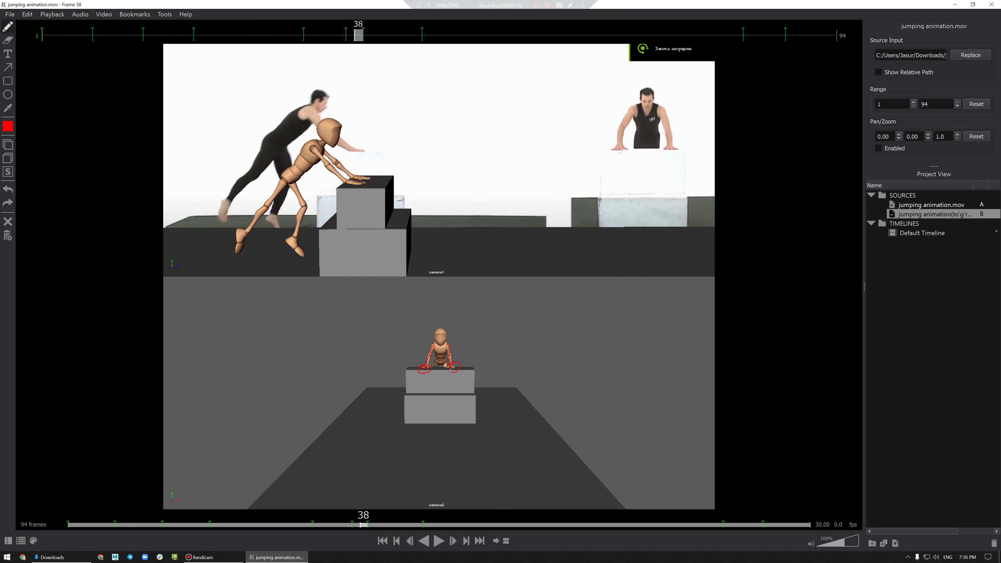
- Trace the actor's arms in red on frames 38 and 39, plus the front mannequin's arms on 39
left_click_drag(628, 106, 619, 141)
left_click_drag(663, 109, 672, 145)
left_click_drag(362, 524, 371, 526)
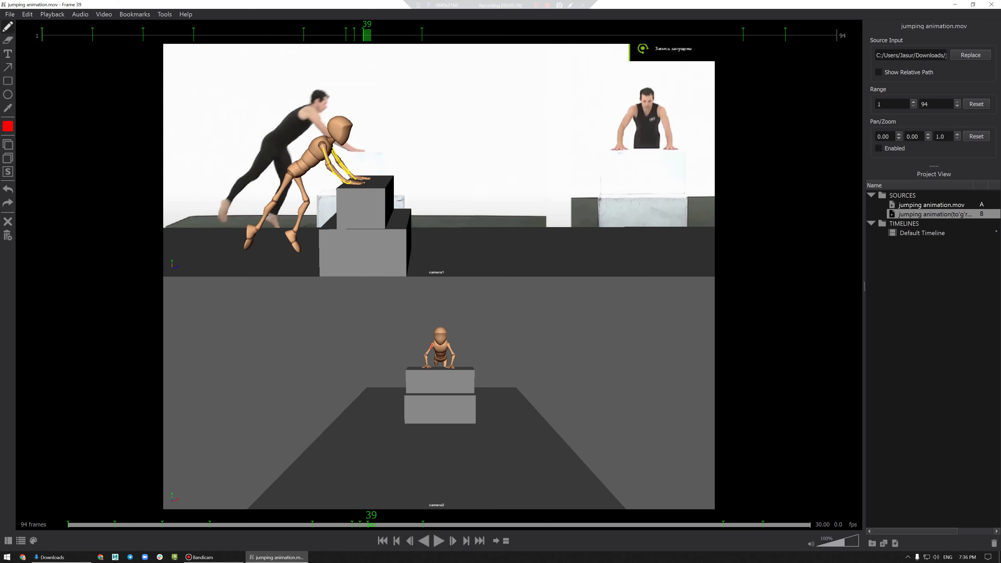
mouse_move(429, 346)
left_mouse_down()
mouse_move(425, 365)
mouse_move(454, 365)
left_mouse_up()
left_click_drag(628, 105, 618, 151)
left_click_drag(662, 110, 669, 148)
left_click(363, 525)
- On frame 46, trace the actor's arms, torso, leg and fingers in red
left_click_drag(363, 527, 426, 538)
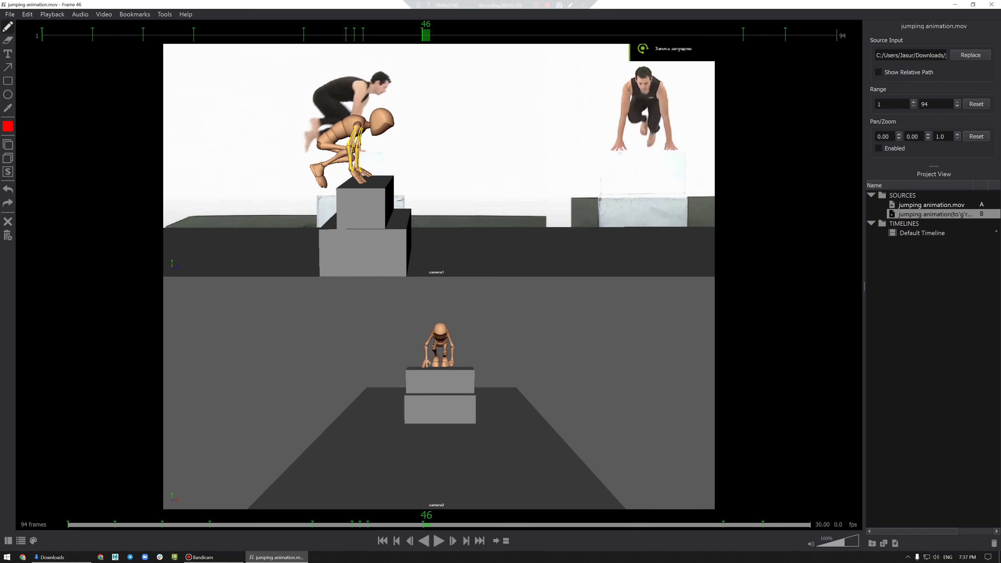
left_click_drag(629, 88, 622, 149)
left_click_drag(661, 88, 670, 134)
left_click_drag(645, 92, 641, 129)
left_click_drag(655, 102, 656, 135)
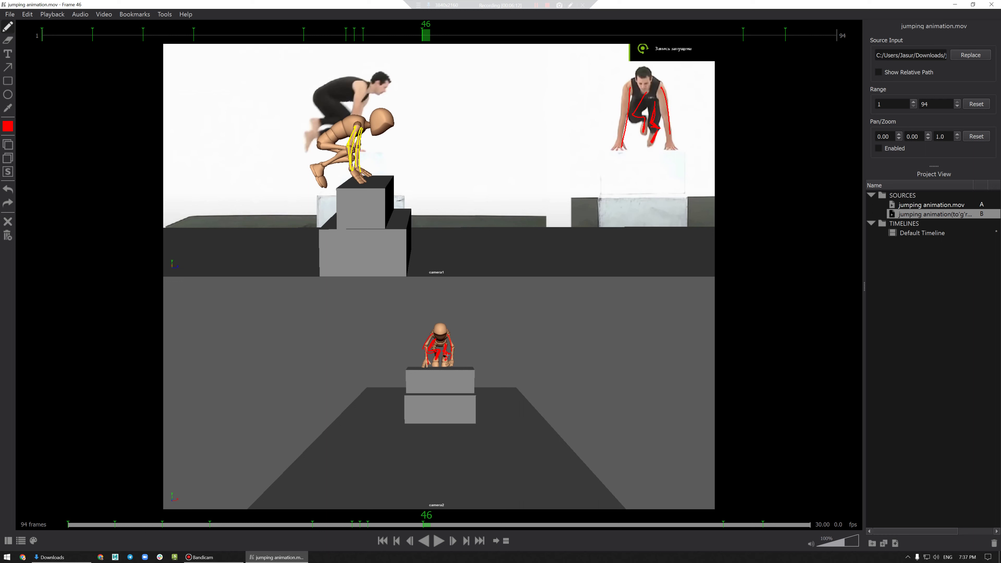
left_click_drag(665, 88, 666, 143)
left_click_drag(628, 93, 615, 144)
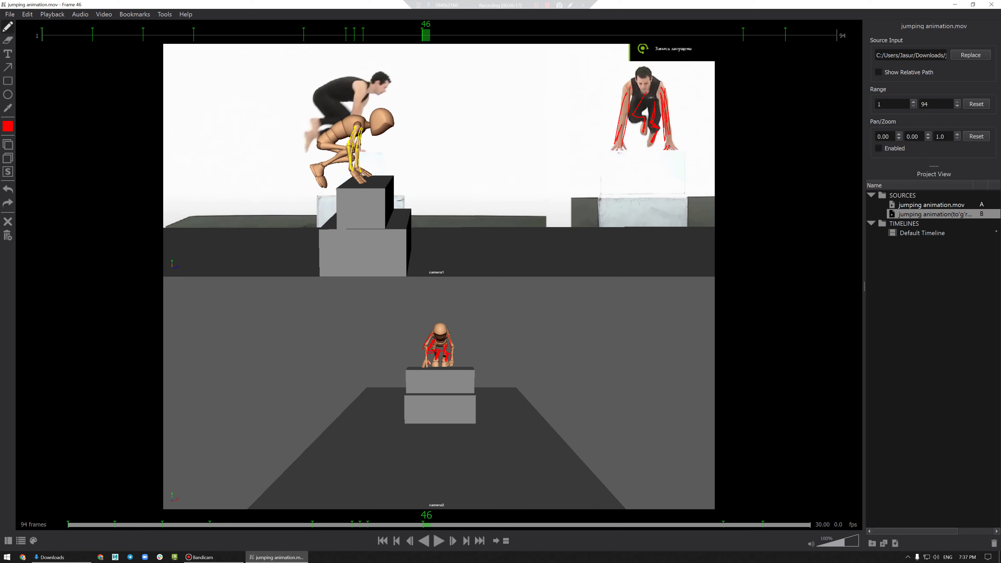
left_click_drag(669, 147, 674, 147)
left_click_drag(610, 150, 617, 146)
- On frame 54, trace the actor's torso and arms and the front mannequin's legs in red
left_click_drag(430, 525, 488, 526)
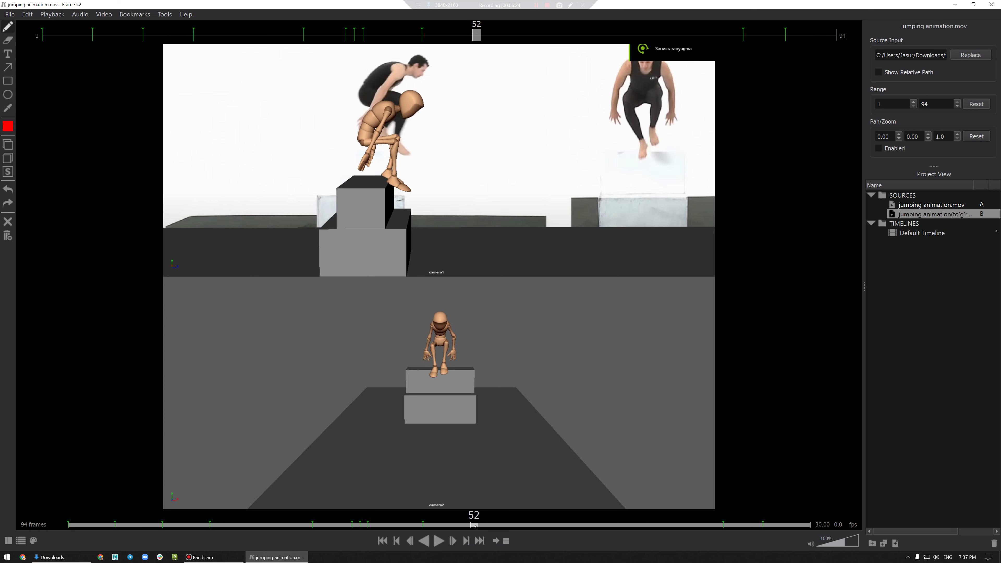
left_click_drag(649, 45, 644, 102)
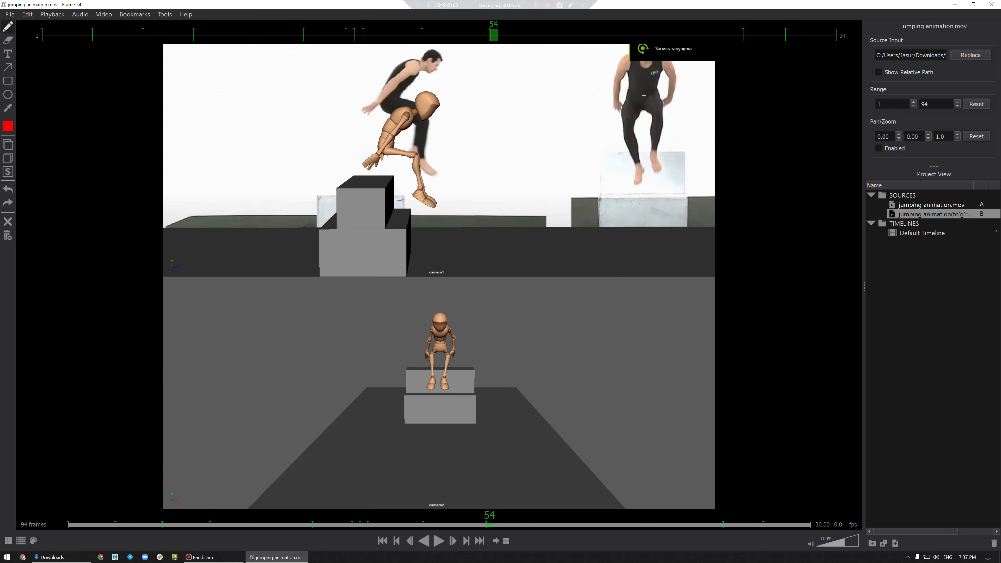
mouse_move(628, 64)
left_mouse_down()
mouse_move(619, 112)
mouse_move(626, 102)
left_mouse_up()
left_click_drag(669, 64, 668, 103)
mouse_move(671, 66)
left_mouse_down()
mouse_move(666, 102)
mouse_move(634, 156)
mouse_move(657, 166)
mouse_move(638, 187)
left_mouse_up()
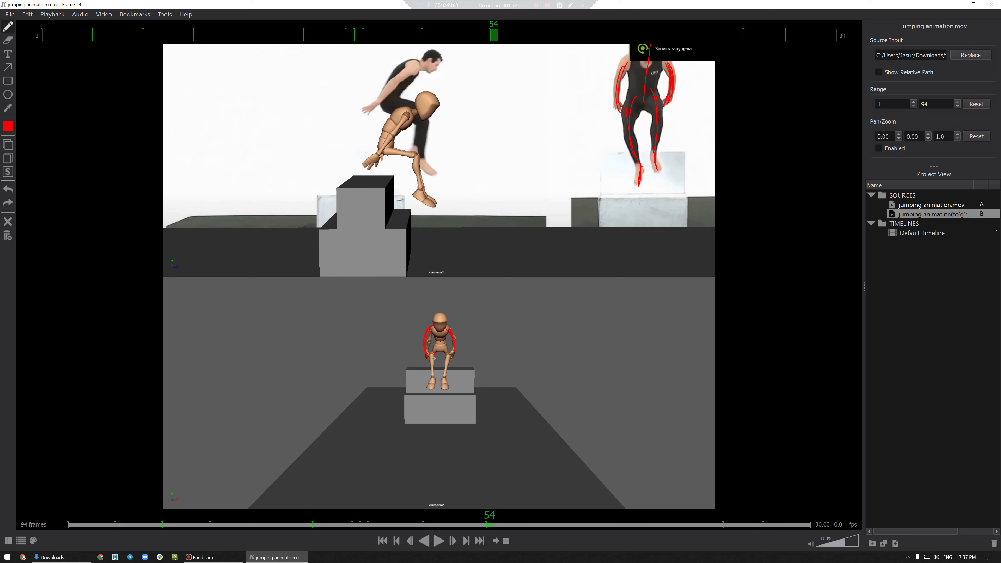
left_click_drag(434, 355, 441, 389)
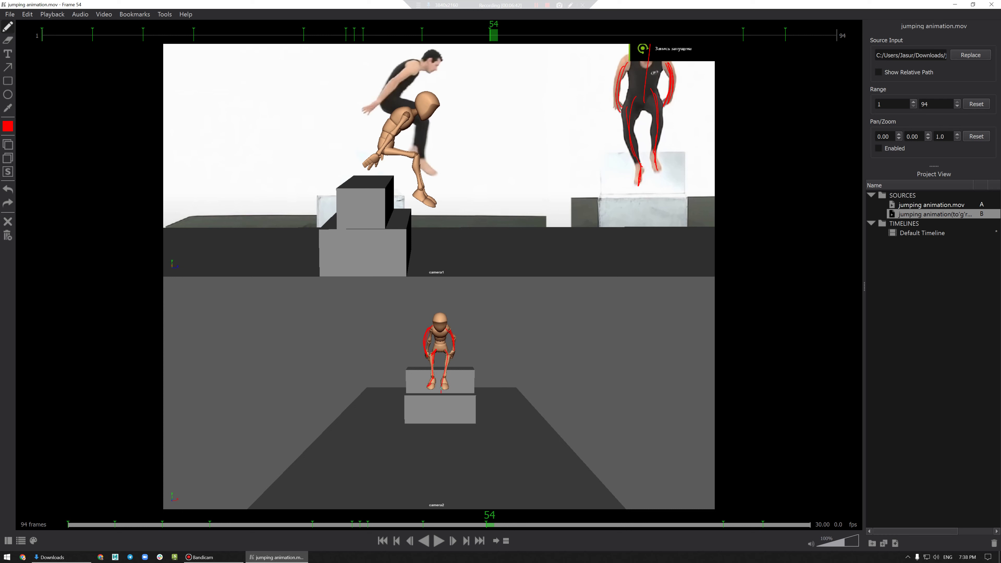
- Undo the four most recent red strokes on the reference actor
left_click(7, 193)
left_click(7, 192)
left_click(7, 191)
left_click(7, 191)
left_click(7, 190)
left_click(7, 190)
left_click(7, 189)
left_click(7, 190)
- Widen the eraser, erase the mannequin's red leg strokes, and redraw both legs in red
left_click(8, 40)
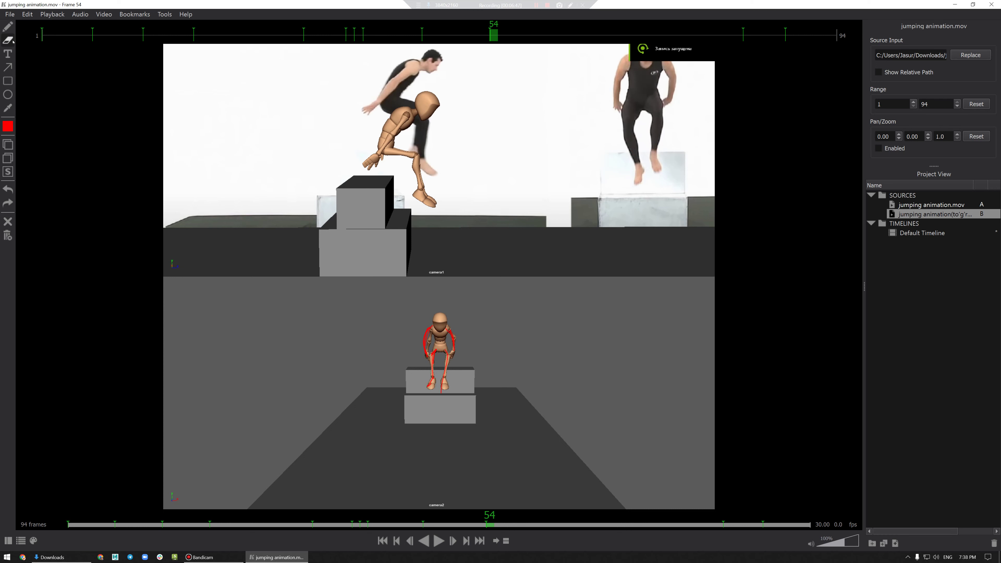
mouse_move(13, 41)
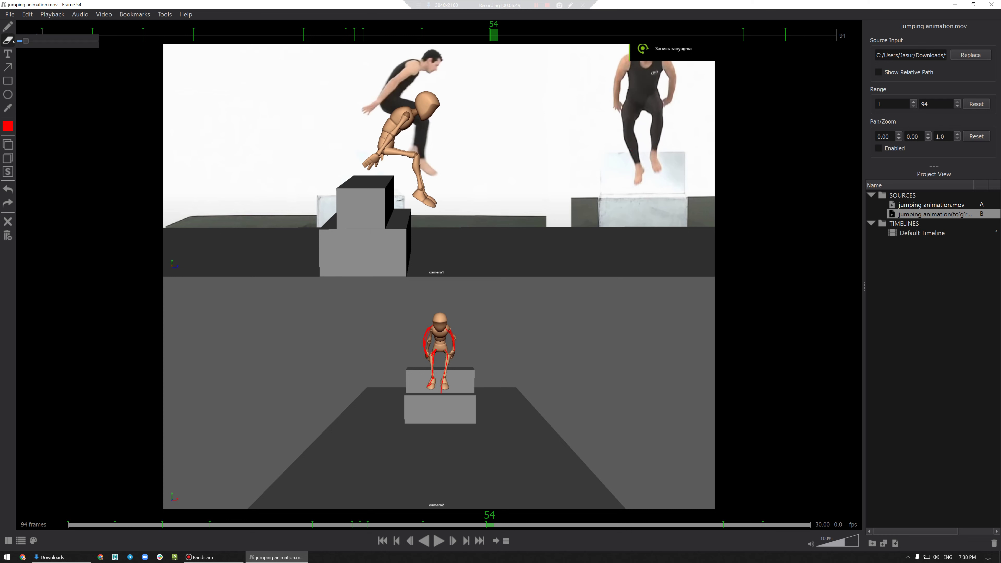
left_click_drag(30, 41, 47, 37)
mouse_move(443, 378)
left_mouse_down()
mouse_move(433, 367)
mouse_move(438, 389)
left_mouse_up()
left_click(12, 24)
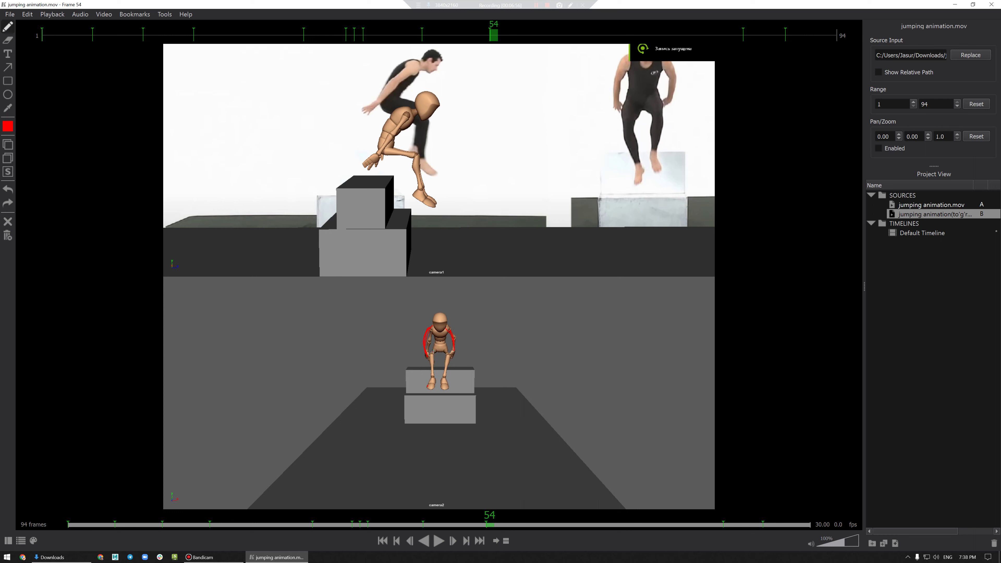
left_click_drag(433, 352, 436, 385)
left_click_drag(447, 355, 450, 359)
- On frame 61, trace the actor's arms and legs and the front mannequin's left arm in red
left_click_drag(490, 526, 550, 536)
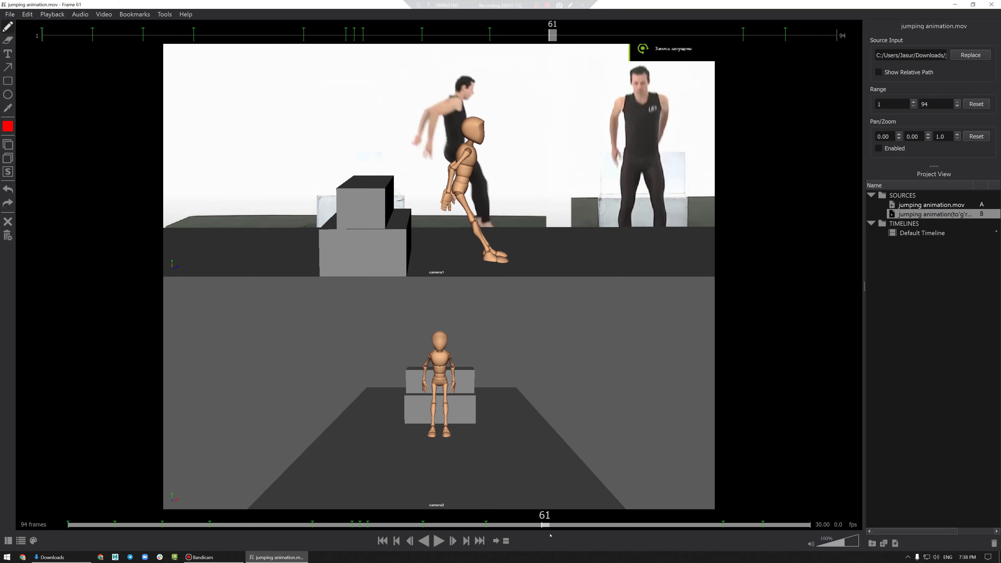
left_click_drag(622, 100, 616, 155)
left_click_drag(662, 117, 656, 140)
left_click_drag(669, 98, 666, 137)
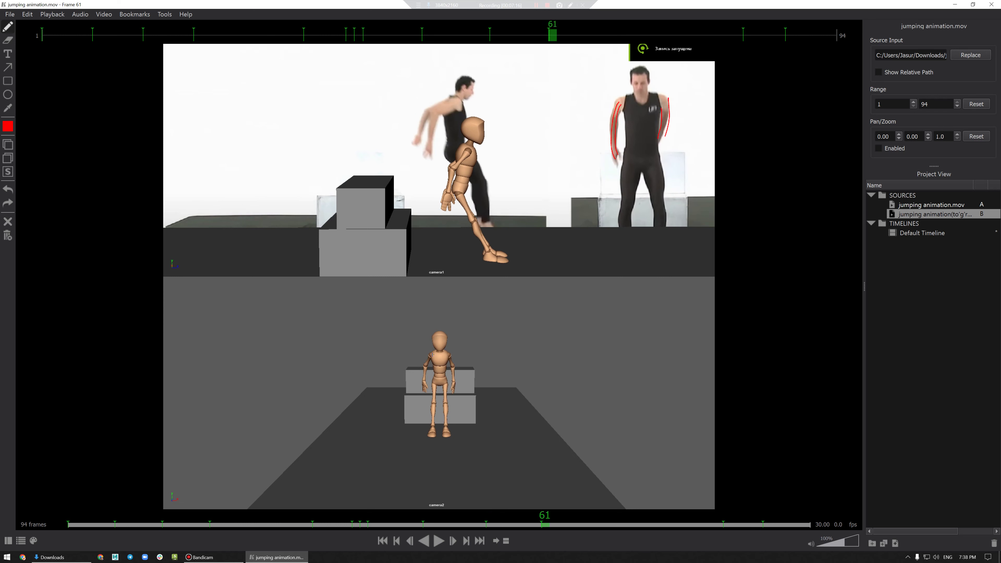
left_click_drag(428, 357, 424, 384)
left_click_drag(633, 169, 623, 238)
left_click_drag(649, 169, 661, 228)
- Review the landing frames, circle the mannequin's knee in red on frame 20, and play the clip
key("space")
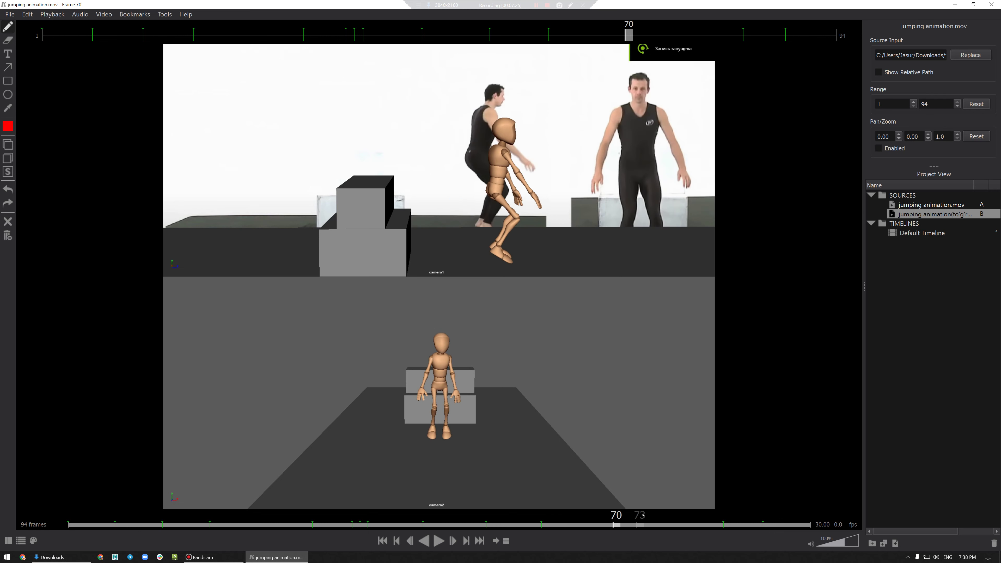
mouse_move(606, 533)
left_mouse_down()
mouse_move(780, 537)
mouse_move(129, 528)
mouse_move(219, 537)
left_mouse_up()
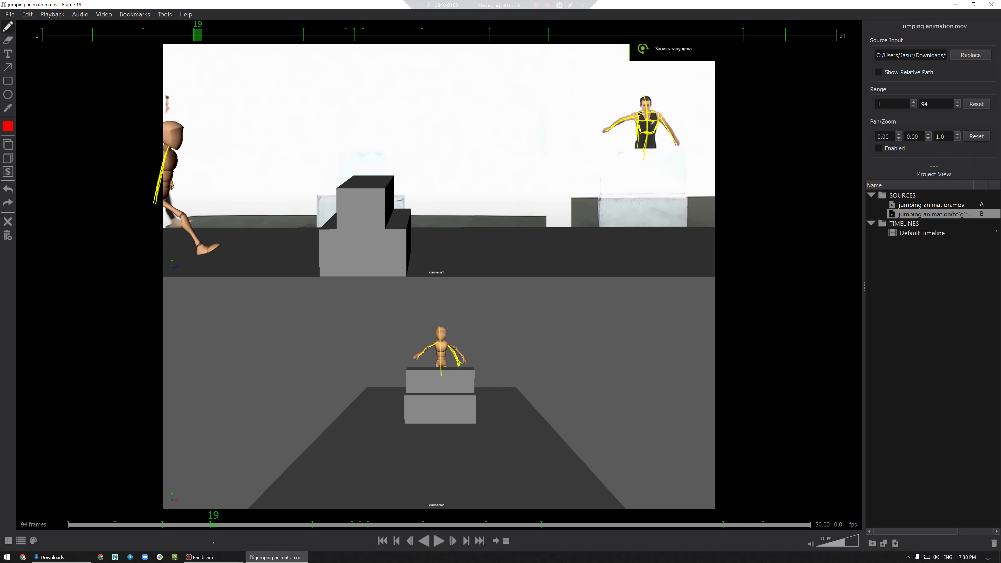
mouse_move(219, 537)
left_mouse_down()
mouse_move(210, 535)
mouse_move(219, 536)
left_mouse_up()
left_click_drag(178, 230, 182, 216)
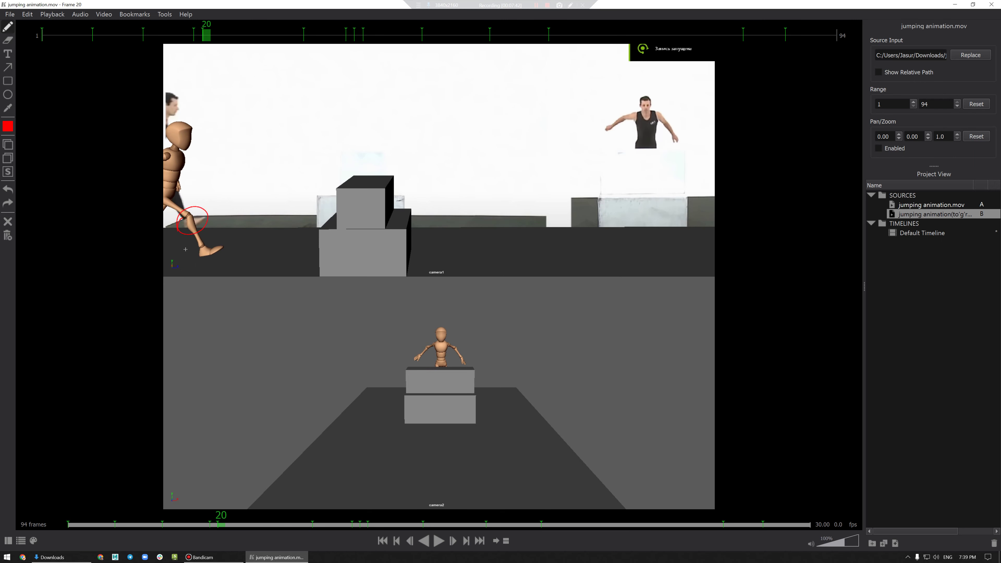
left_click_drag(219, 529, 235, 525)
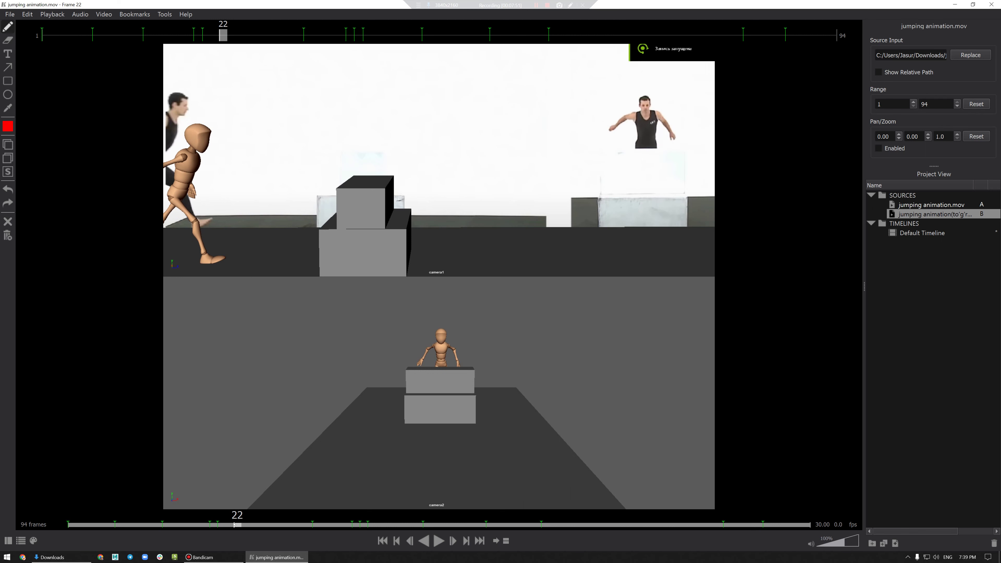
left_click(439, 541)
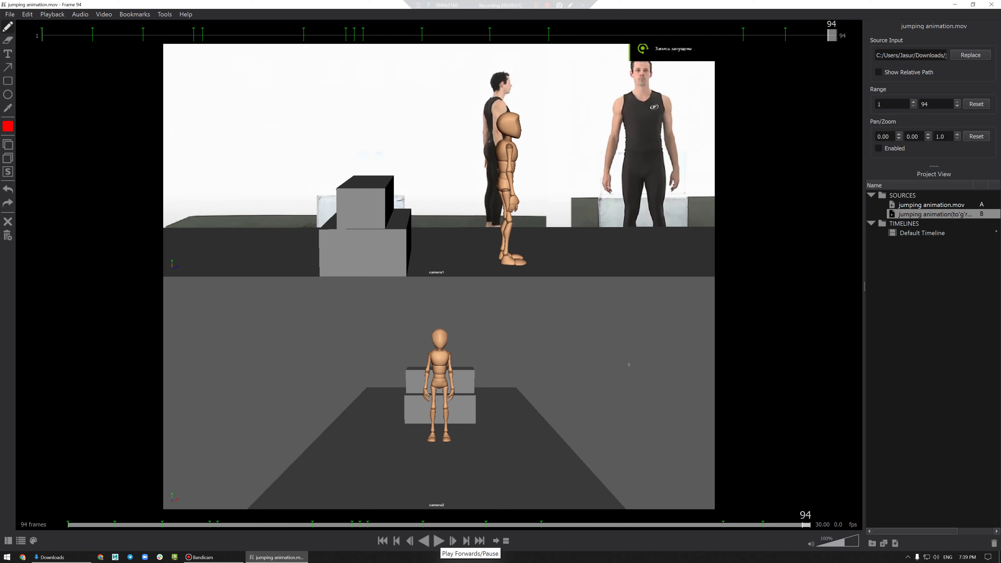
- Write and circle the red notes 24 and 30–60 on frame 94, then return to frame 20
left_click_drag(628, 363, 626, 383)
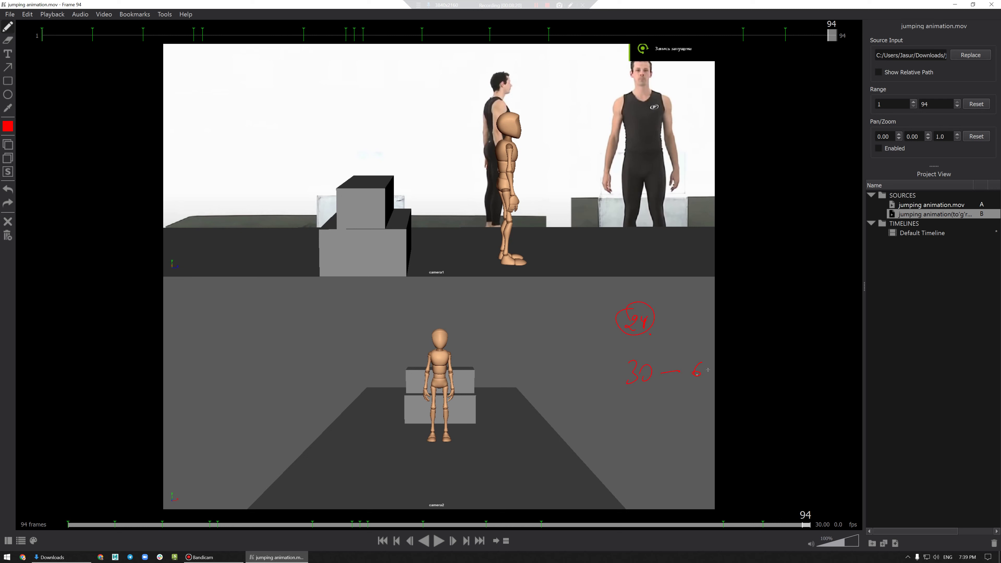
left_click_drag(633, 388, 713, 385)
mouse_move(666, 326)
left_mouse_down()
mouse_move(685, 324)
mouse_move(694, 341)
left_mouse_up()
left_click_drag(725, 387, 728, 360)
mouse_move(84, 524)
left_mouse_down()
mouse_move(218, 532)
mouse_move(245, 523)
mouse_move(216, 526)
mouse_move(217, 515)
left_mouse_up()
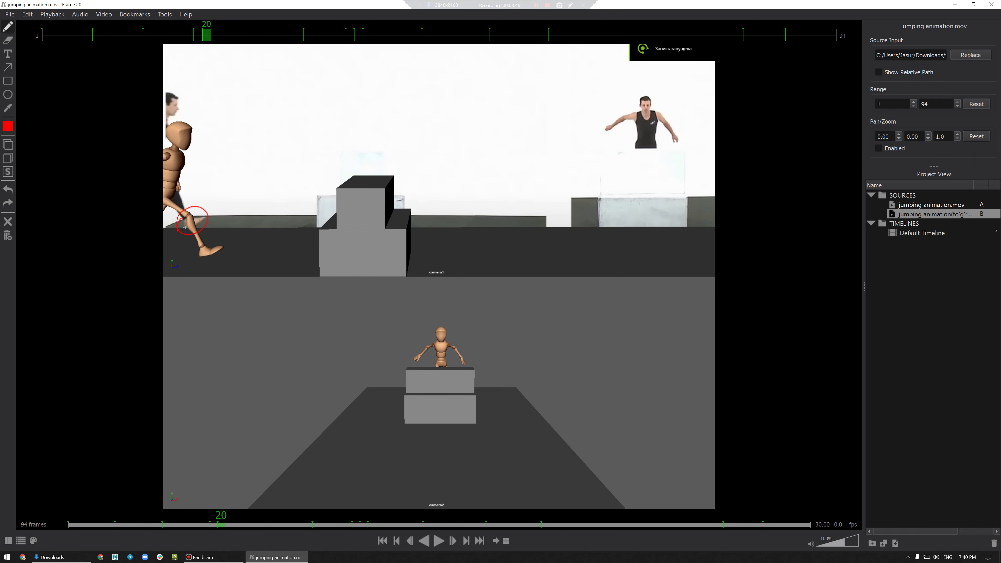
- Add a red loop inside the knee circle on frame 20, then scrub to frame 23
left_click_drag(185, 228, 192, 229)
left_click_drag(217, 525, 238, 522)
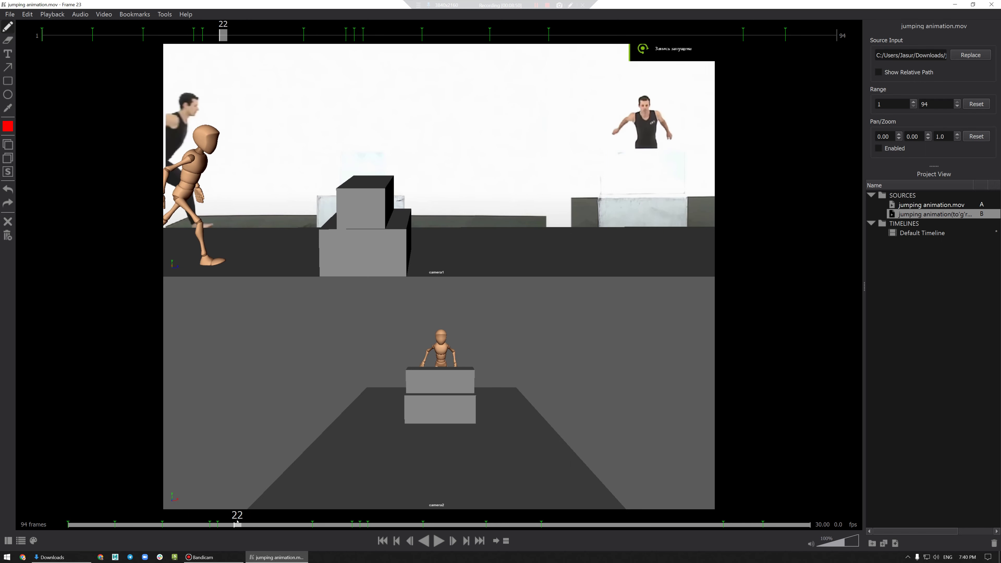
mouse_move(238, 522)
left_mouse_down()
mouse_move(206, 530)
mouse_move(241, 531)
left_mouse_up()
- Mark the mannequin's foot and shoulder in red and add two strokes beside the actor's shoulder
mouse_move(200, 266)
left_mouse_down()
mouse_move(222, 255)
mouse_move(205, 268)
left_mouse_up()
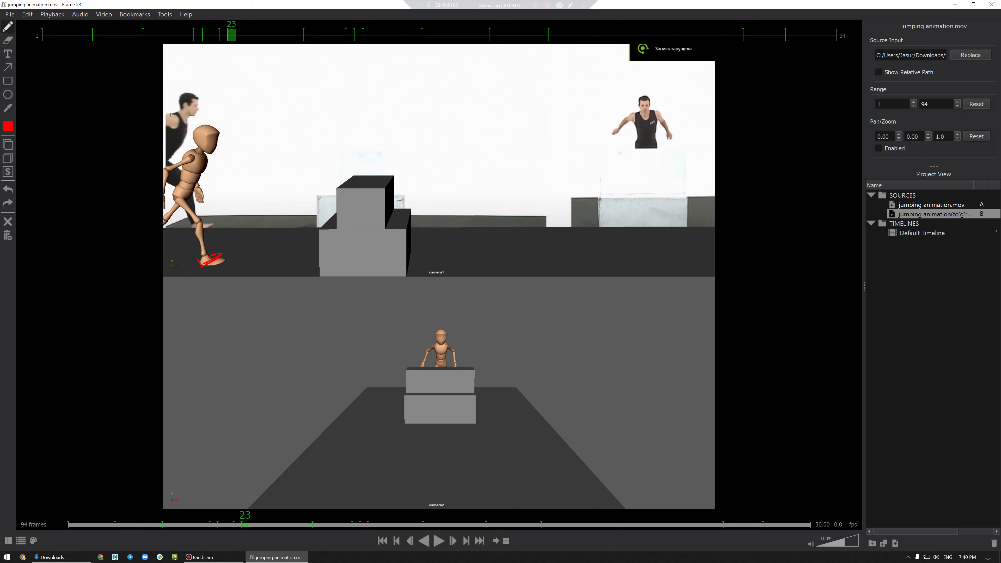
mouse_move(140, 108)
left_mouse_down()
mouse_move(176, 115)
mouse_move(170, 129)
mouse_move(190, 155)
mouse_move(182, 162)
left_mouse_up()
left_click_drag(192, 157, 194, 156)
left_click_drag(186, 153, 187, 156)
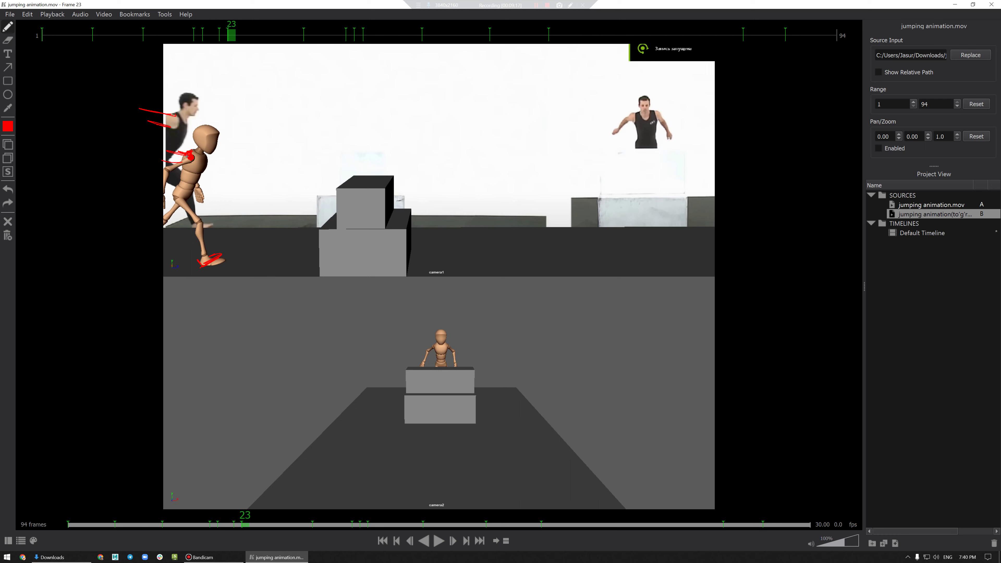
- On frame 26, mark the mannequin's foot and trace its leg and torso in red
left_click(252, 525)
left_click_drag(252, 525, 269, 525)
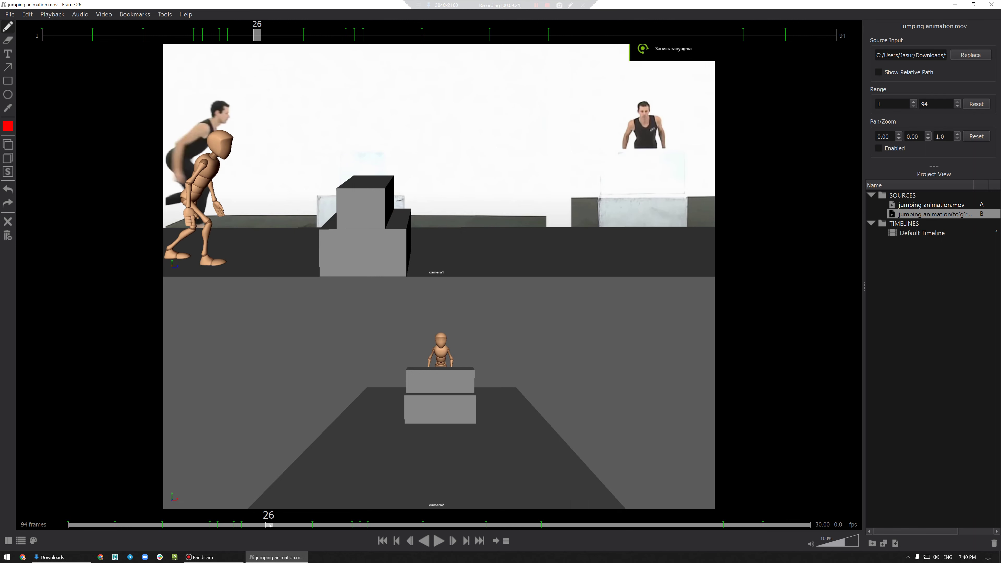
left_click_drag(268, 524, 267, 525)
left_click_drag(212, 264, 208, 265)
left_click_drag(189, 203, 204, 227)
mouse_move(182, 194)
left_mouse_down()
mouse_move(217, 163)
mouse_move(209, 118)
left_mouse_up()
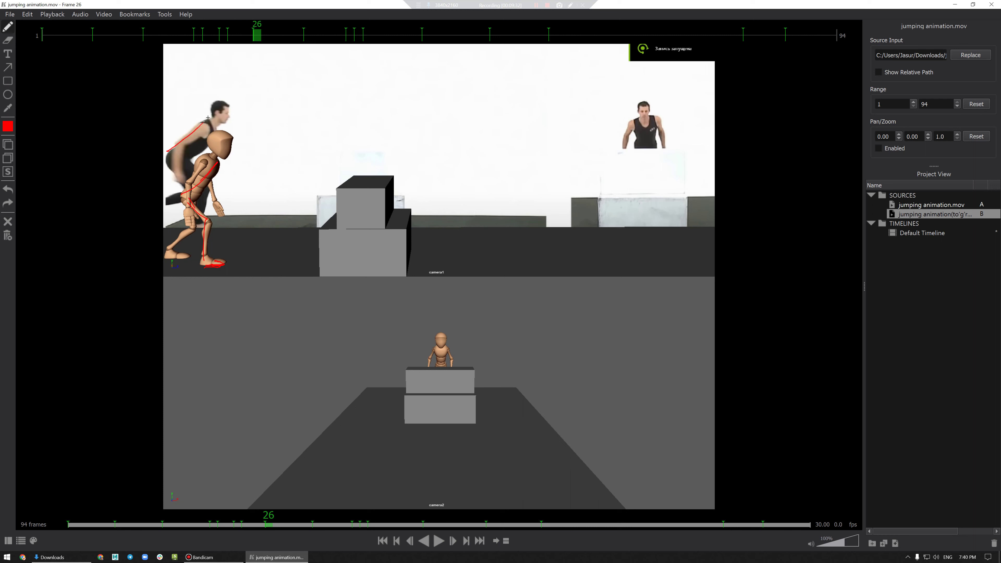
mouse_move(182, 194)
left_mouse_down()
mouse_move(198, 157)
mouse_move(183, 189)
left_mouse_up()
- Erase the red torso strokes and redraw the torso, hip, thigh, knee and shin
left_click(8, 40)
left_click(207, 174)
left_click(193, 170)
left_click(183, 184)
left_click(8, 27)
mouse_move(198, 157)
left_mouse_down()
mouse_move(182, 195)
mouse_move(239, 165)
left_mouse_up()
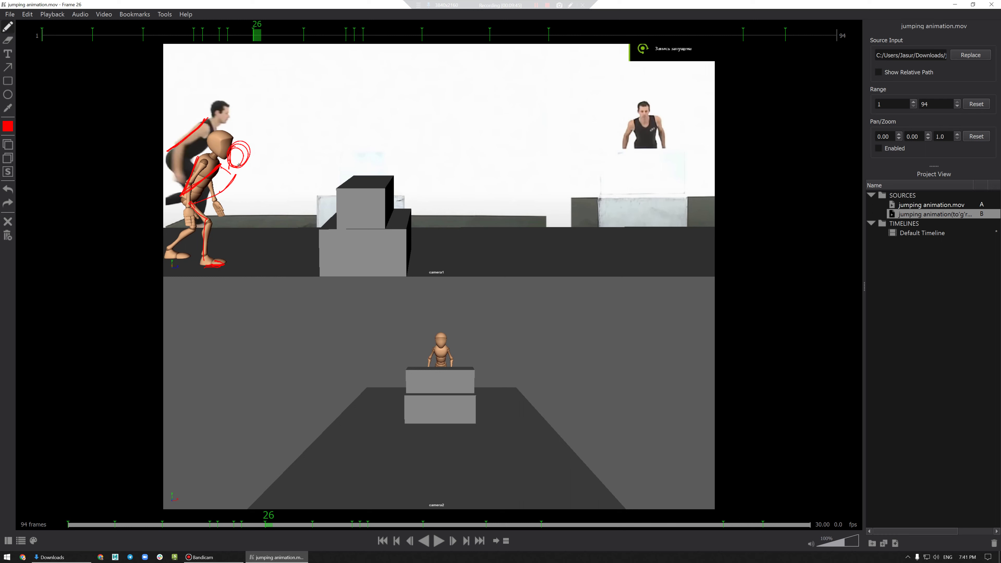
mouse_move(191, 207)
left_mouse_down()
mouse_move(194, 229)
mouse_move(164, 251)
left_mouse_up()
mouse_move(175, 169)
left_mouse_down()
mouse_move(185, 186)
mouse_move(143, 202)
mouse_move(147, 219)
left_mouse_up()
- Erase the thigh and shin strokes, redraw the thigh, back leg, shoulder and back, and loop the hand
left_click(9, 40)
left_click_drag(181, 221, 180, 251)
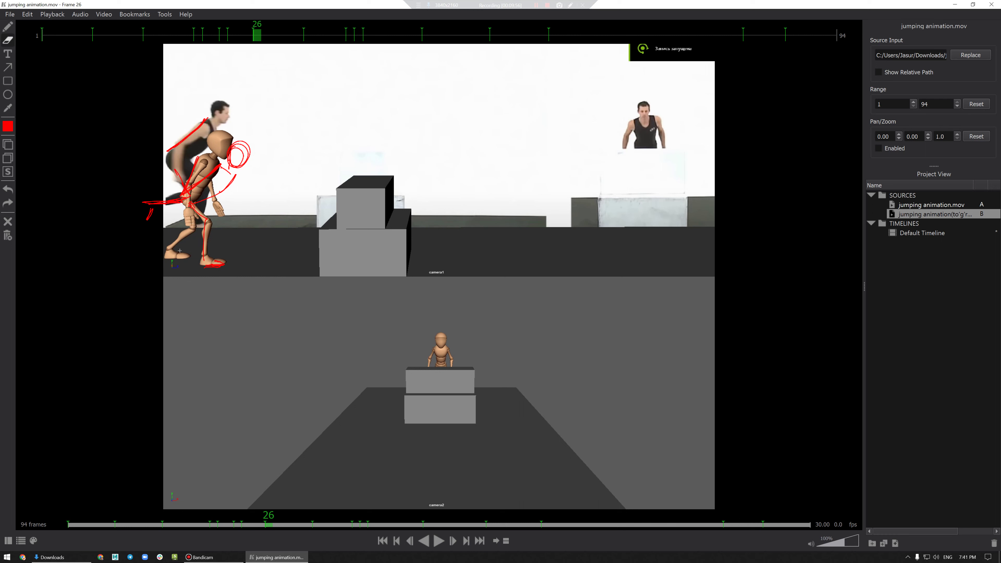
left_click(11, 29)
left_click_drag(189, 200, 179, 231)
left_click_drag(157, 241, 151, 249)
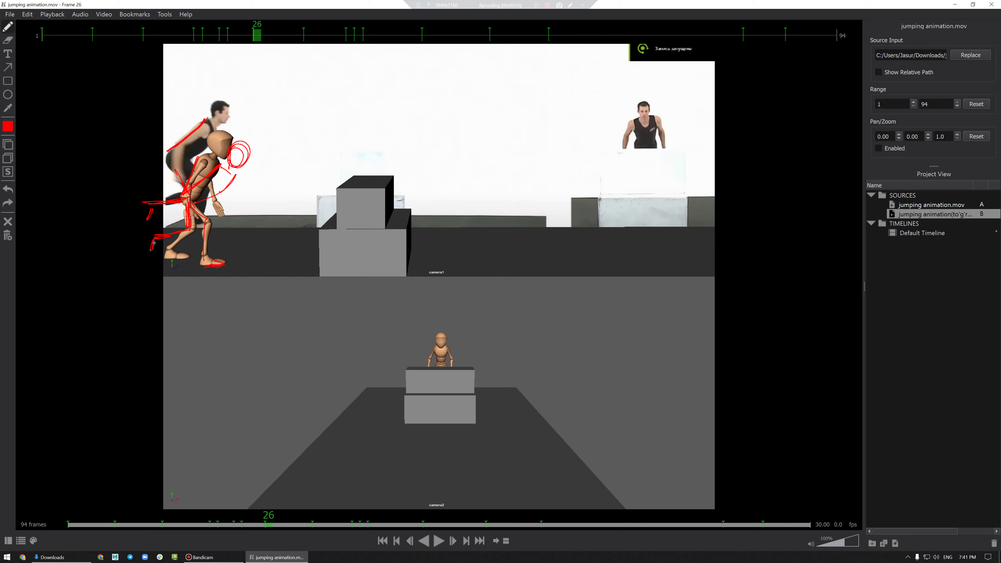
mouse_move(205, 124)
left_mouse_down()
mouse_move(177, 134)
mouse_move(173, 172)
mouse_move(188, 209)
left_mouse_up()
left_click_drag(176, 148, 175, 169)
left_click_drag(218, 202, 221, 213)
- On frame 32, draw a red stroke from the mannequin's back to its knee
mouse_move(270, 526)
left_mouse_down()
mouse_move(333, 514)
mouse_move(323, 524)
left_mouse_up()
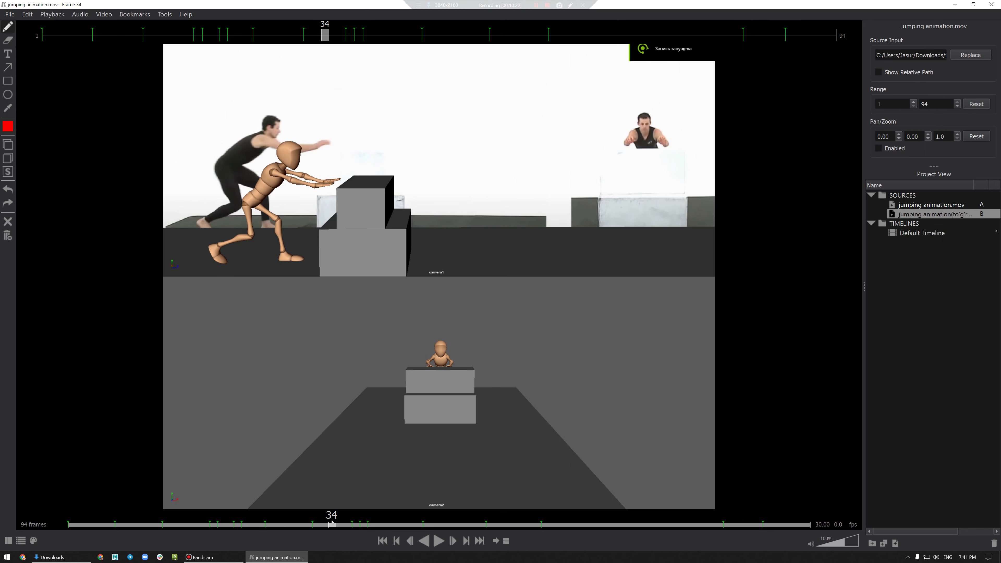
left_click_drag(324, 522, 312, 513)
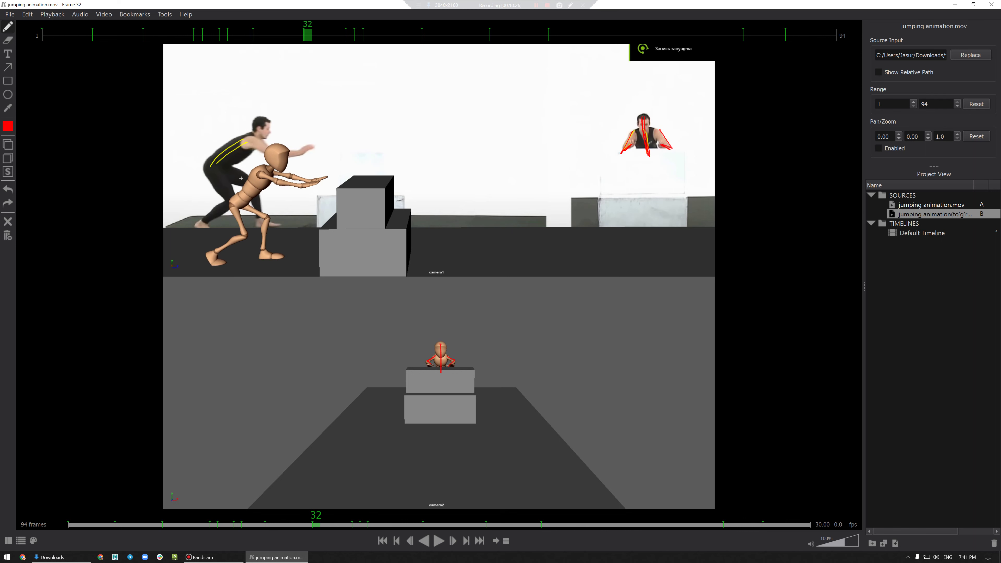
mouse_move(227, 174)
left_mouse_down()
mouse_move(275, 254)
mouse_move(291, 252)
left_mouse_up()
- Trace the mannequin's back, shoulder, head and outstretched arms in red on frame 32
left_click_drag(205, 164, 254, 132)
mouse_move(230, 192)
left_mouse_down()
mouse_move(268, 162)
mouse_move(251, 176)
left_mouse_up()
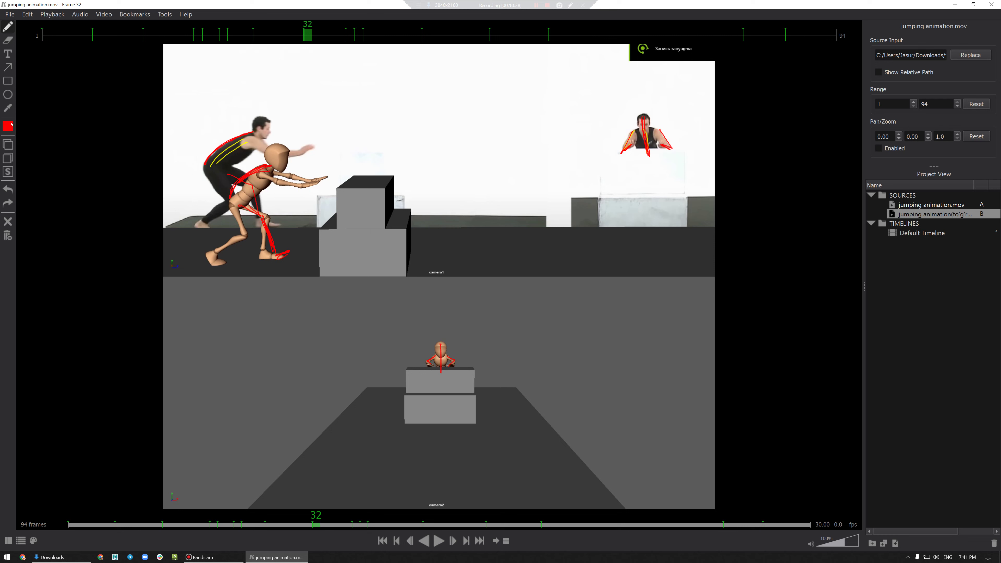
mouse_move(245, 144)
left_mouse_down()
mouse_move(275, 156)
mouse_move(307, 152)
mouse_move(262, 154)
mouse_move(303, 148)
left_mouse_up()
left_click_drag(264, 176, 314, 187)
- On frame 34, trace the man's back and the mannequin's torso in red
left_click_drag(316, 525, 332, 532)
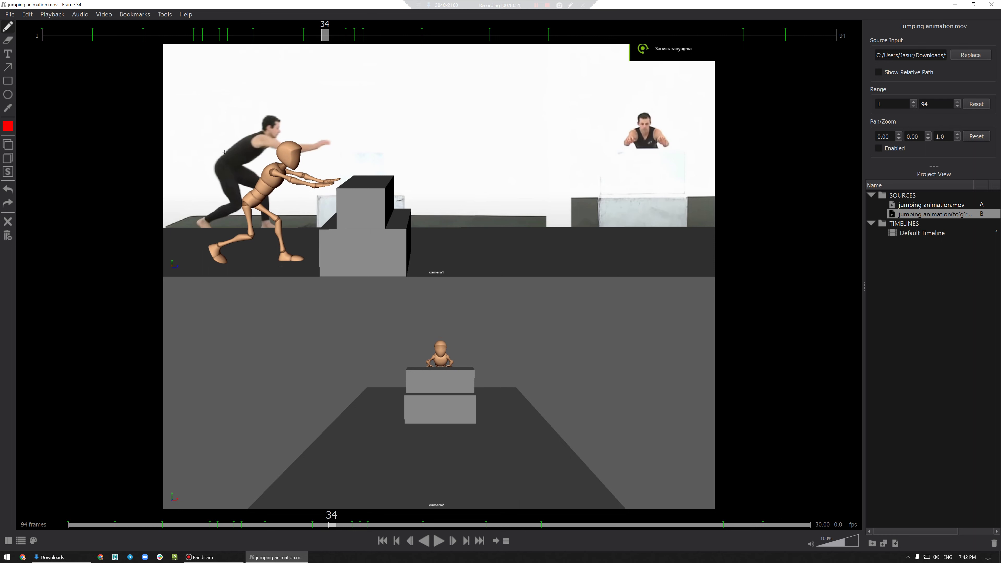
left_click_drag(218, 160, 265, 134)
left_click_drag(246, 196, 294, 170)
mouse_move(332, 524)
left_mouse_down()
mouse_move(366, 527)
mouse_move(329, 534)
mouse_move(353, 520)
left_mouse_up()
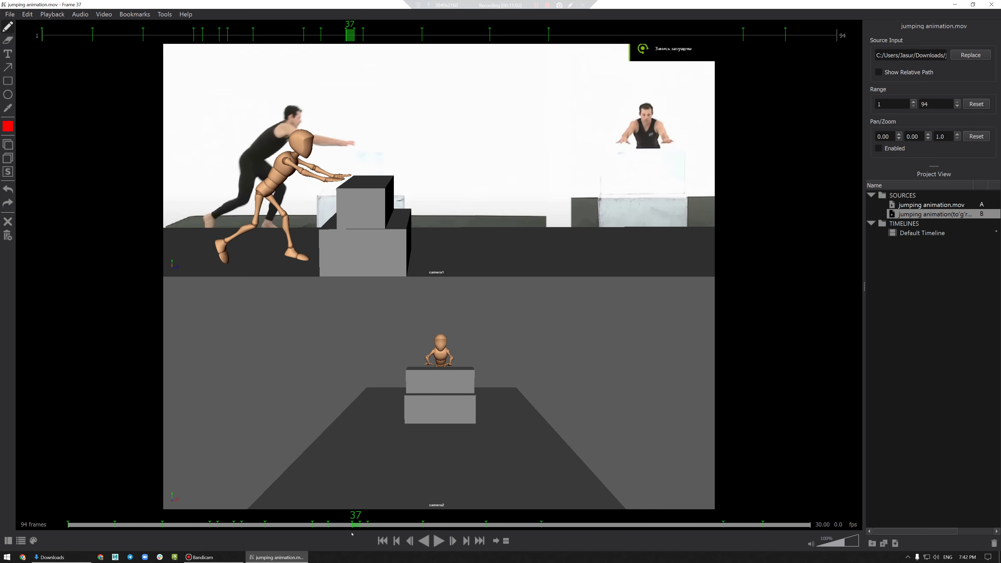
- On frame 36, outline the back foot in red and draw an upward arrow on the figure
left_click_drag(256, 272, 256, 244)
mouse_move(346, 525)
left_mouse_down()
mouse_move(357, 527)
mouse_move(348, 533)
left_mouse_up()
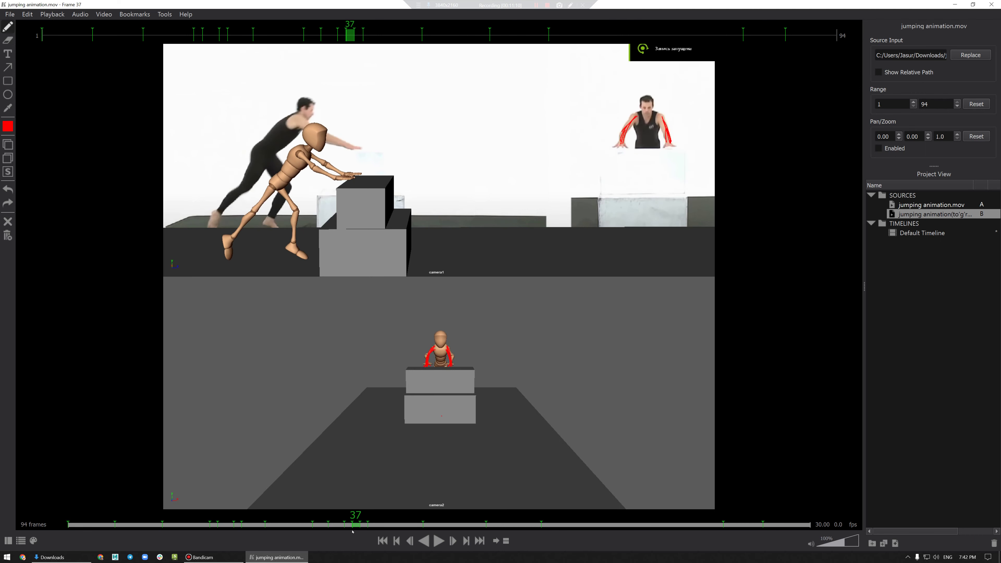
left_click_drag(224, 263, 224, 245)
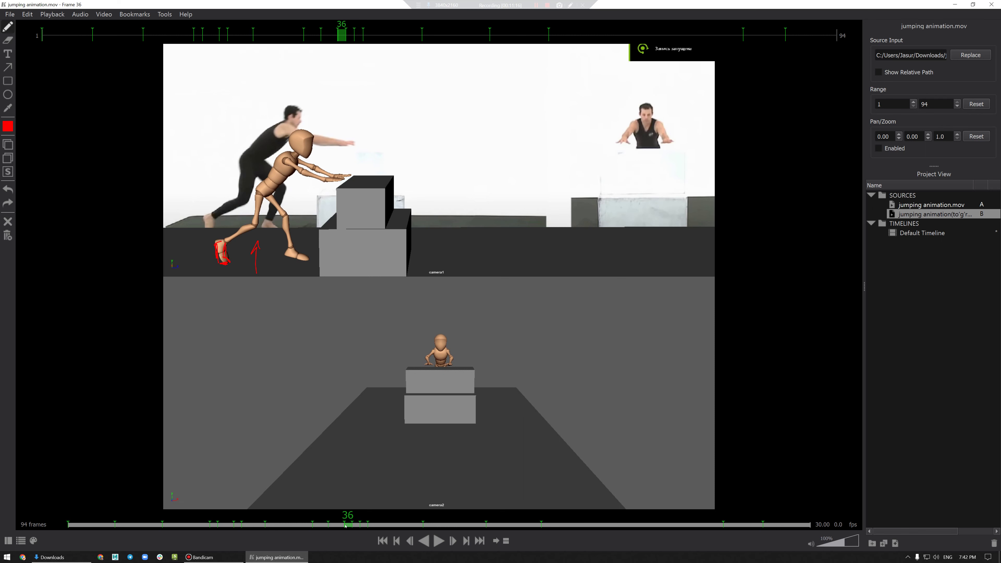
left_click_drag(347, 525, 346, 514)
left_click_drag(259, 191, 270, 185)
- Trace the man's back and leg and the mannequin's torso, thigh and shin in red
mouse_move(282, 122)
left_mouse_down()
mouse_move(244, 156)
mouse_move(255, 192)
mouse_move(287, 152)
left_mouse_up()
mouse_move(260, 172)
left_mouse_down()
mouse_move(254, 194)
mouse_move(209, 215)
left_mouse_up()
mouse_move(259, 194)
left_mouse_down()
mouse_move(253, 225)
mouse_move(262, 216)
left_mouse_up()
mouse_move(264, 160)
left_mouse_down()
mouse_move(283, 177)
mouse_move(263, 218)
left_mouse_up()
mouse_move(285, 190)
left_mouse_down()
mouse_move(272, 224)
mouse_move(285, 215)
mouse_move(291, 249)
left_mouse_up()
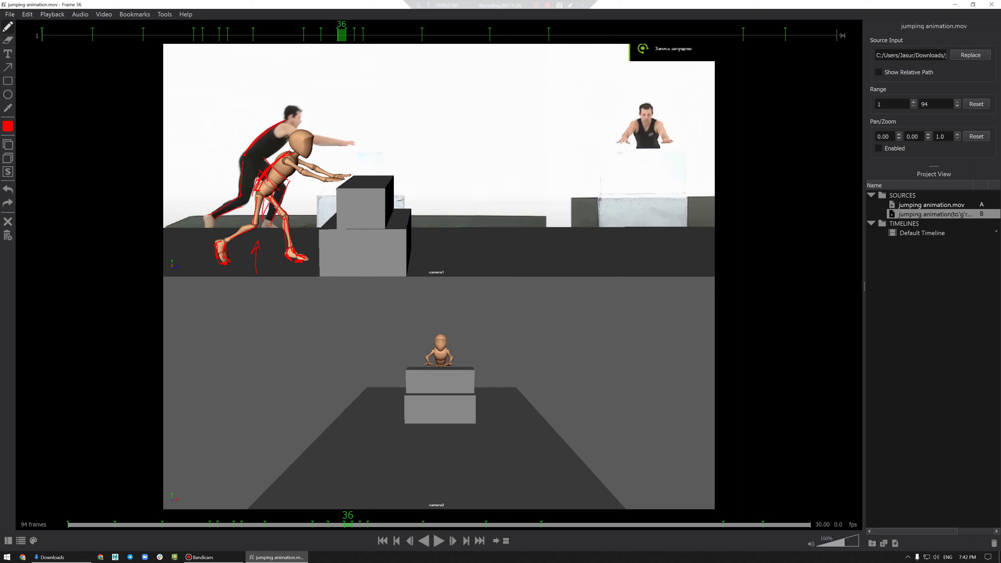
left_click_drag(265, 201, 290, 205)
left_click_drag(293, 250, 302, 218)
mouse_move(354, 526)
left_mouse_down()
mouse_move(384, 520)
mouse_move(369, 527)
left_mouse_up()
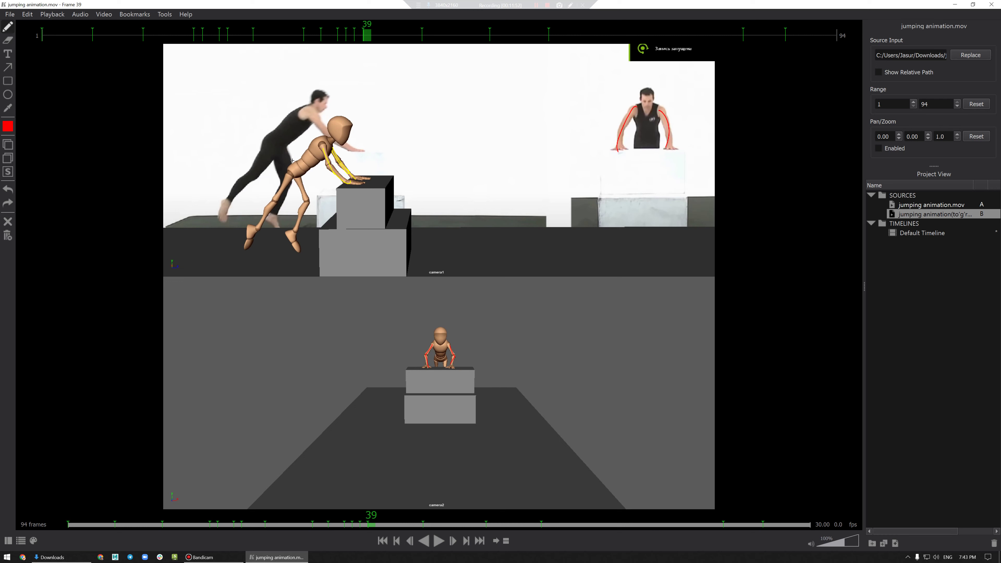
- On frame 39, trace both figures' backs and legs in red and the mannequin's arm in yellow
left_click_drag(265, 138, 305, 106)
left_click_drag(287, 170, 325, 131)
mouse_move(254, 169)
left_mouse_down()
mouse_move(225, 188)
mouse_move(234, 198)
left_mouse_up()
left_click_drag(229, 194, 223, 212)
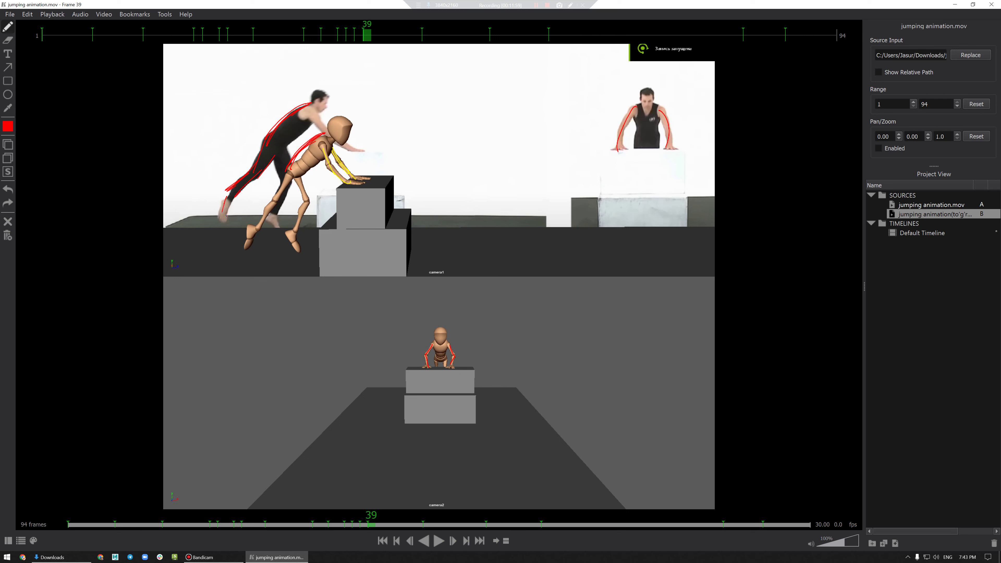
mouse_move(294, 178)
left_mouse_down()
mouse_move(243, 239)
mouse_move(256, 222)
left_mouse_up()
mouse_move(281, 161)
left_mouse_down()
mouse_move(278, 197)
mouse_move(266, 207)
mouse_move(309, 209)
mouse_move(292, 246)
left_mouse_up()
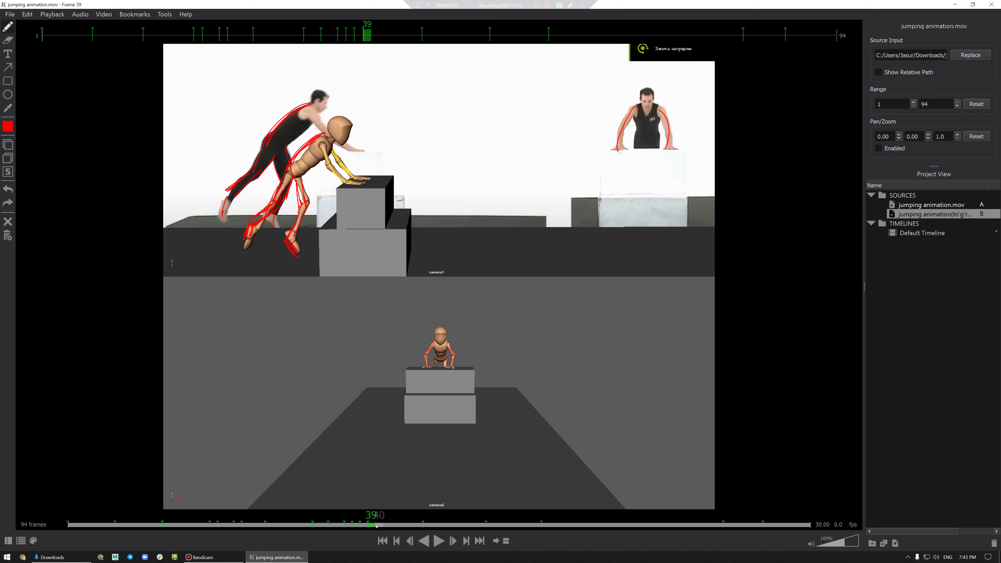
left_click_drag(378, 512, 369, 508)
mouse_move(314, 115)
left_mouse_down()
mouse_move(325, 136)
mouse_move(359, 152)
mouse_move(332, 138)
left_mouse_up()
mouse_move(348, 179)
left_mouse_down()
mouse_move(323, 151)
mouse_move(355, 179)
mouse_move(338, 163)
left_mouse_up()
- On frame 43, trace the man's back and the mannequin's back, thigh, shin and knee in red
left_click_drag(374, 526, 407, 532)
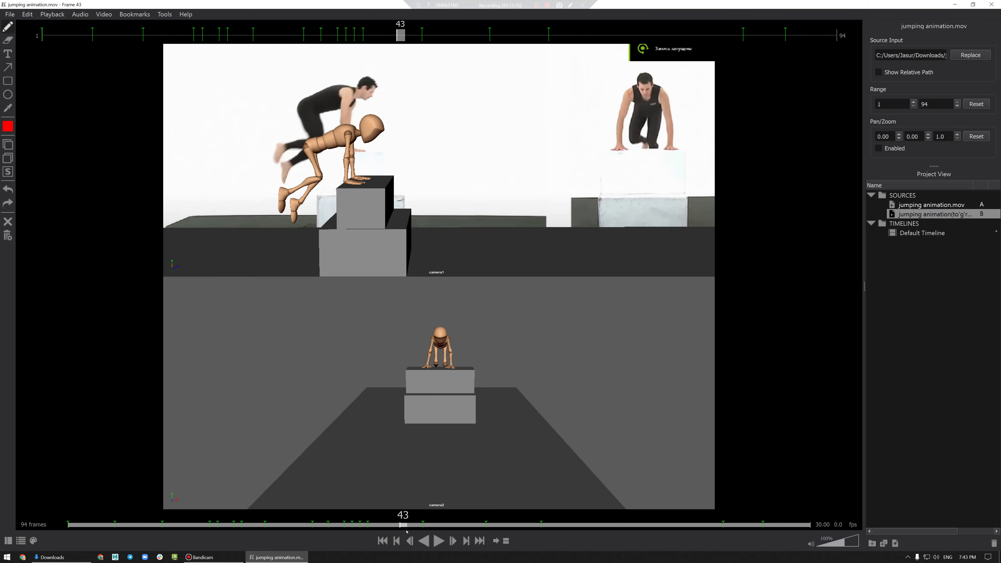
key("Right")
key("Left")
left_click_drag(355, 86, 301, 104)
left_click_drag(306, 145, 354, 127)
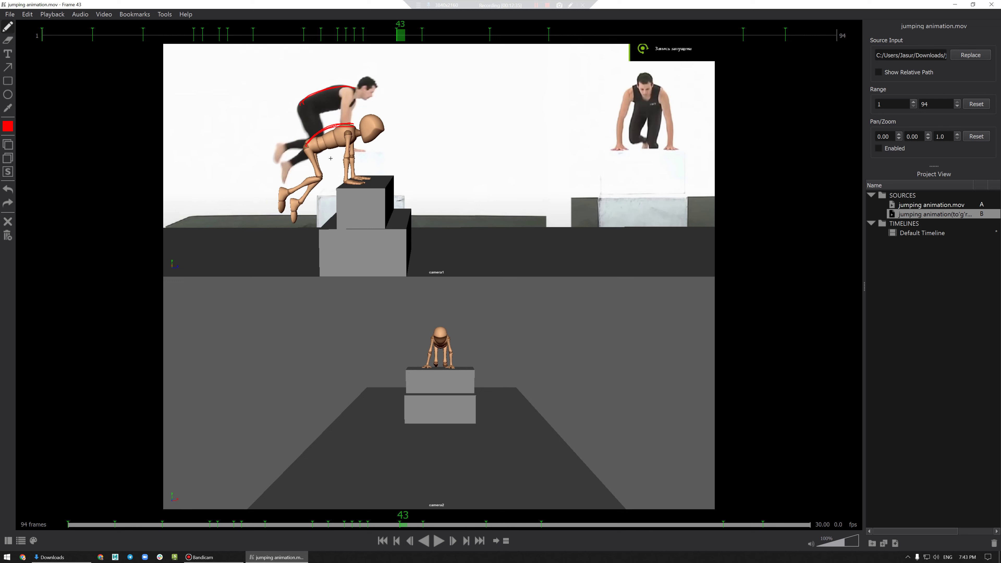
mouse_move(306, 146)
left_mouse_down()
mouse_move(281, 206)
mouse_move(281, 196)
mouse_move(326, 181)
mouse_move(302, 188)
mouse_move(297, 213)
left_mouse_up()
left_click_drag(324, 181, 328, 180)
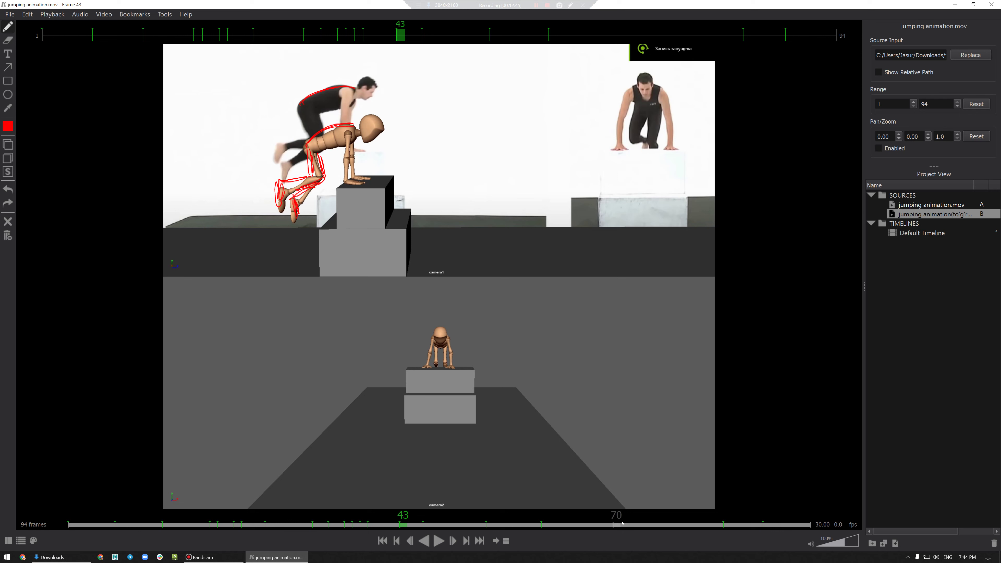
left_click_drag(406, 524, 453, 524)
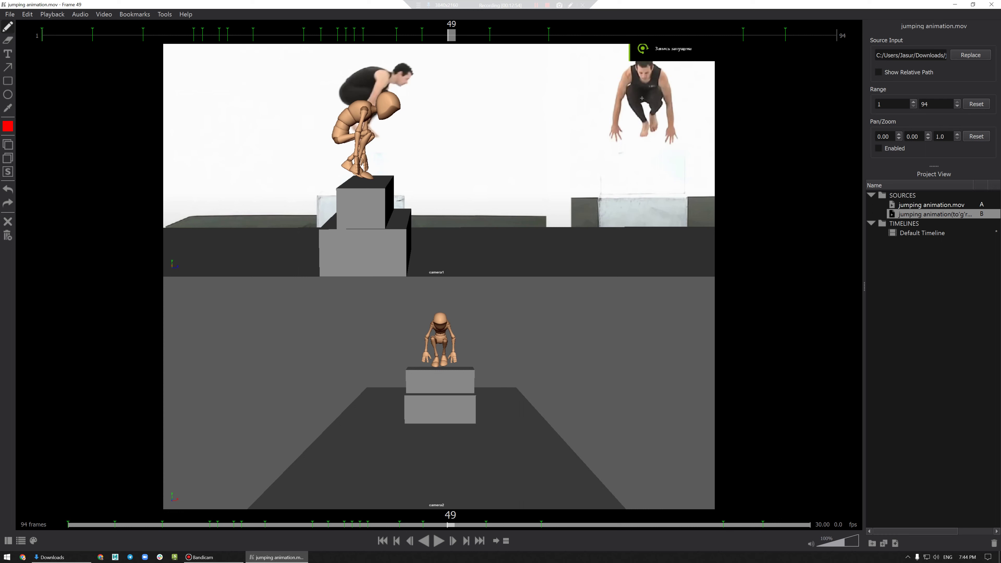
- On frame 49, trace the man's legs and the mannequin's leg in red
left_click_drag(642, 92, 640, 115)
left_click_drag(660, 101, 655, 114)
left_click_drag(369, 137, 342, 162)
- On frame 52, trace the mannequin's lower leg, arm and hand, the man's back, and circle the shoulder
mouse_move(453, 527)
left_mouse_down()
mouse_move(490, 526)
mouse_move(477, 528)
left_mouse_up()
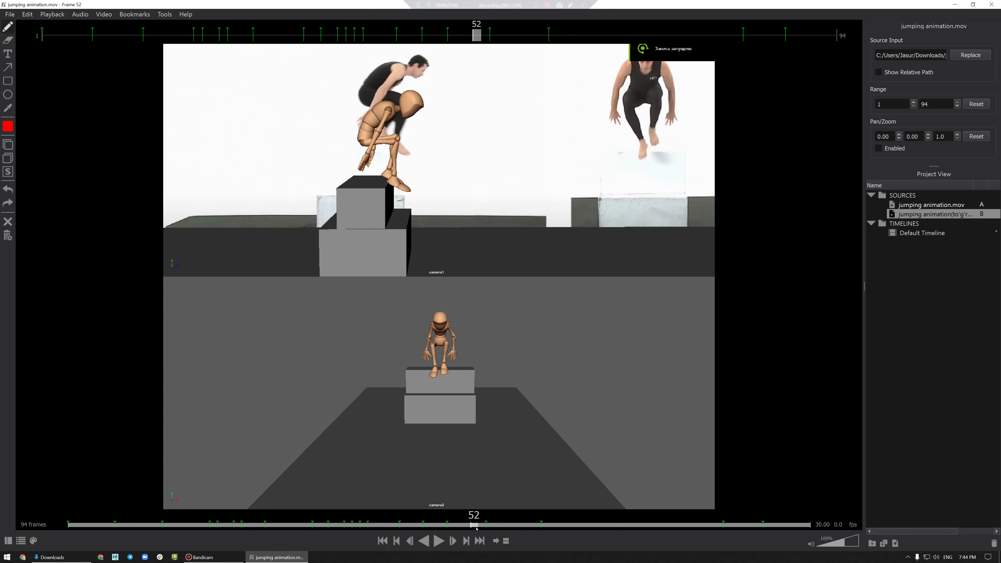
mouse_move(402, 114)
left_mouse_down()
mouse_move(407, 155)
mouse_move(375, 138)
mouse_move(407, 189)
left_mouse_up()
left_click_drag(384, 140, 382, 176)
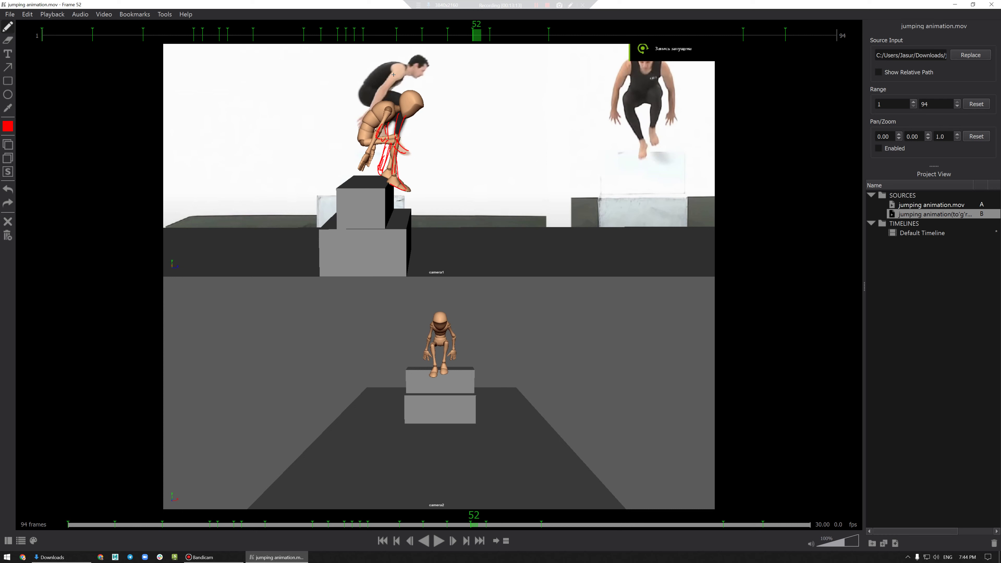
mouse_move(401, 68)
left_mouse_down()
mouse_move(369, 115)
mouse_move(368, 147)
left_mouse_up()
mouse_move(388, 113)
left_mouse_down()
mouse_move(365, 171)
mouse_move(370, 152)
left_mouse_up()
left_click_drag(369, 154, 363, 162)
left_click_drag(368, 164, 364, 162)
left_click_drag(400, 72, 398, 71)
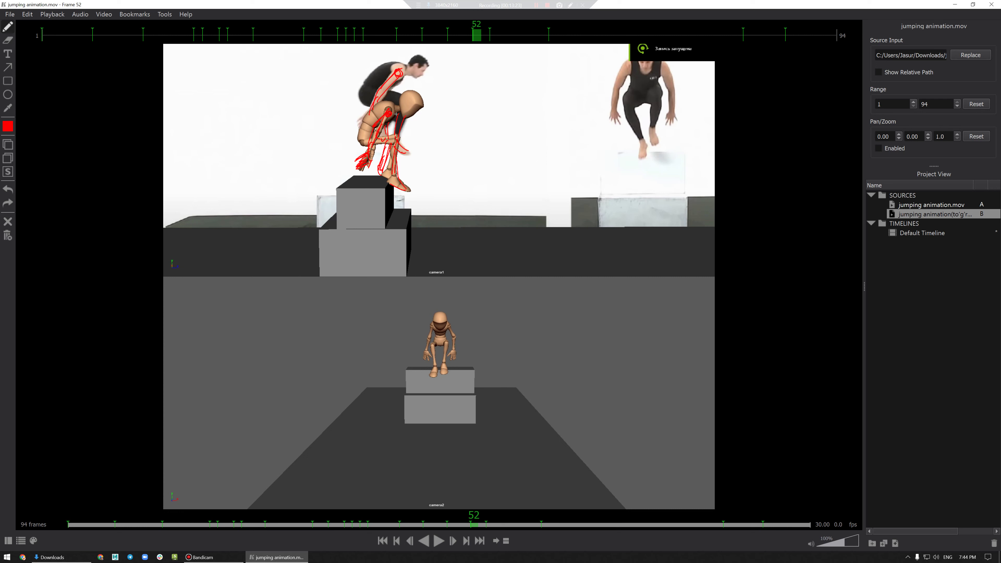
- On frame 59, circle the shoulder and trace the upper arm, torso and legs in red
left_click_drag(474, 520, 532, 525)
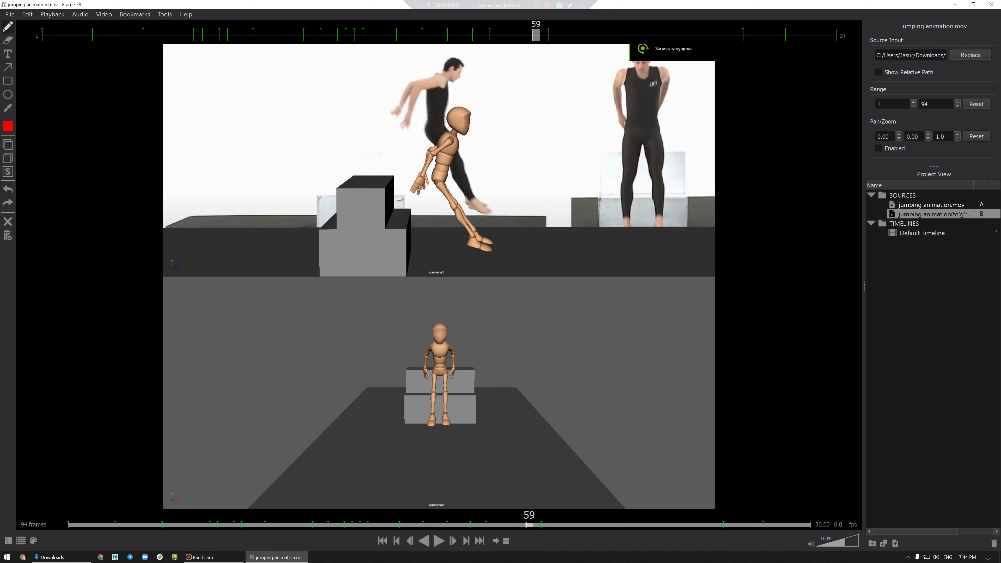
left_click_drag(444, 77, 443, 75)
left_click_drag(447, 137, 448, 133)
mouse_move(415, 81)
left_mouse_down()
mouse_move(437, 75)
mouse_move(439, 88)
left_mouse_up()
mouse_move(424, 137)
left_mouse_down()
mouse_move(450, 141)
mouse_move(409, 183)
left_mouse_up()
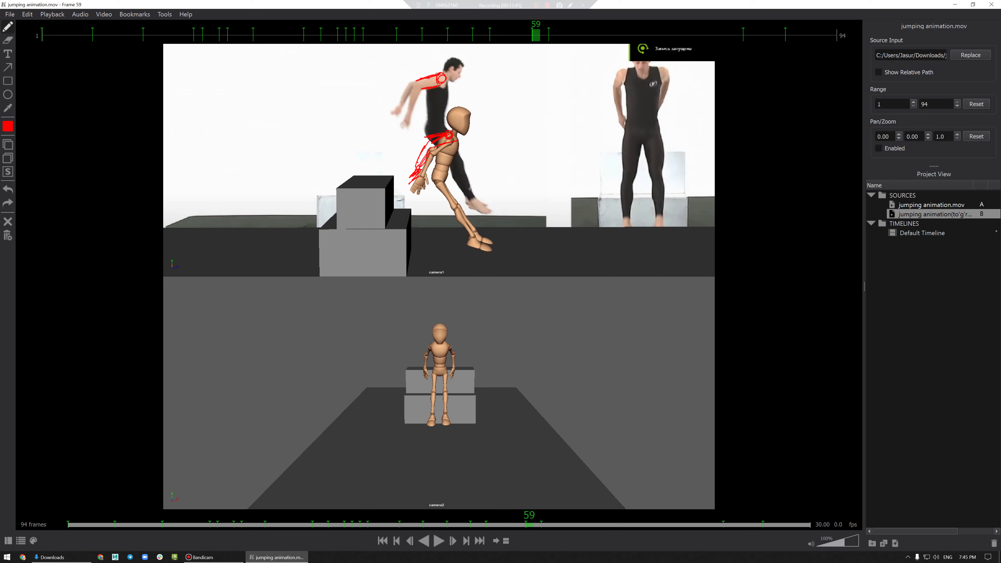
mouse_move(427, 87)
left_mouse_down()
mouse_move(426, 131)
mouse_move(442, 128)
mouse_move(436, 153)
mouse_move(475, 231)
left_mouse_up()
mouse_move(463, 166)
left_mouse_down()
mouse_move(460, 213)
mouse_move(475, 236)
left_mouse_up()
mouse_move(454, 192)
left_mouse_down()
mouse_move(469, 217)
mouse_move(456, 213)
left_mouse_up()
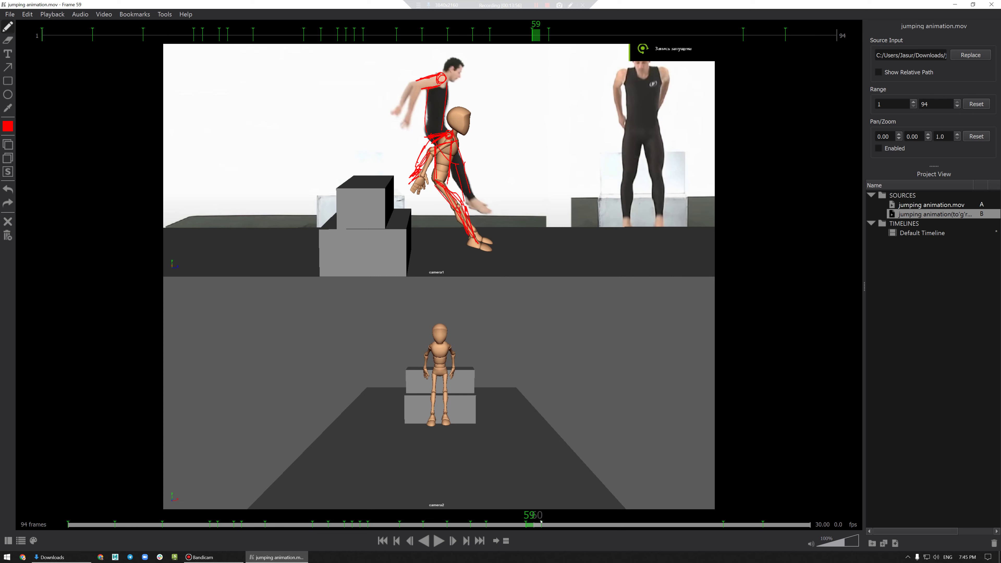
mouse_move(536, 524)
left_mouse_down()
mouse_move(559, 526)
mouse_move(548, 530)
left_mouse_up()
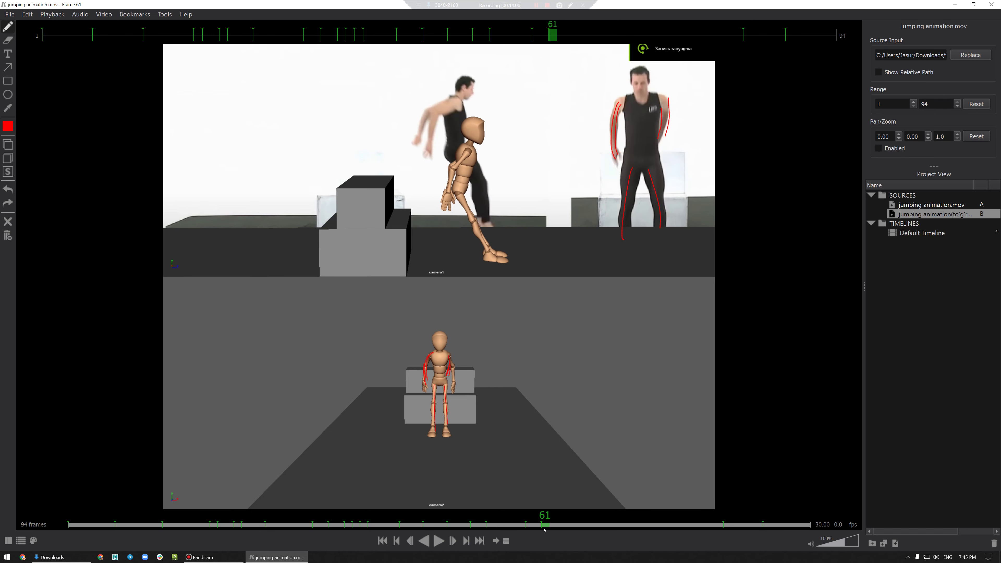
- On frame 61, outline the mannequin's arm, back, torso and legs and the man's back and arm
left_click(498, 232)
left_click_drag(543, 524, 545, 509)
mouse_move(450, 156)
left_mouse_down()
mouse_move(477, 184)
mouse_move(487, 179)
mouse_move(481, 229)
left_mouse_up()
left_click_drag(488, 180, 489, 218)
left_click_drag(445, 128, 444, 109)
left_click_drag(465, 192, 462, 198)
mouse_move(470, 146)
left_mouse_down()
mouse_move(489, 255)
mouse_move(494, 247)
left_mouse_up()
left_click_drag(464, 192, 489, 218)
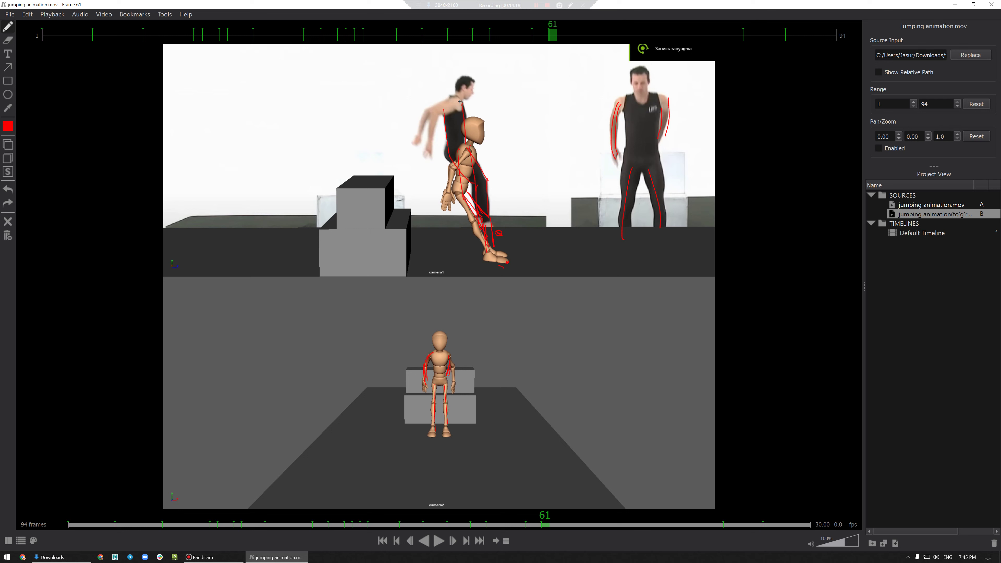
mouse_move(459, 101)
left_mouse_down()
mouse_move(431, 104)
mouse_move(427, 151)
mouse_move(444, 158)
mouse_move(448, 198)
left_mouse_up()
mouse_move(445, 102)
left_mouse_down()
mouse_move(419, 138)
mouse_move(428, 130)
left_mouse_up()
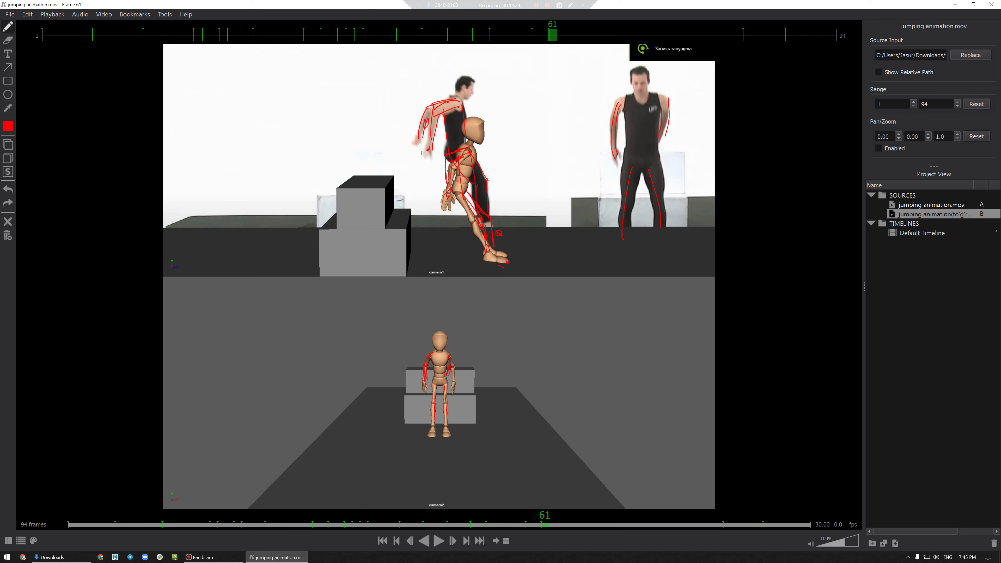
- On frame 64, trace the man's left arm and extend a stroke down the mannequin's shin
left_click_drag(538, 527, 572, 534)
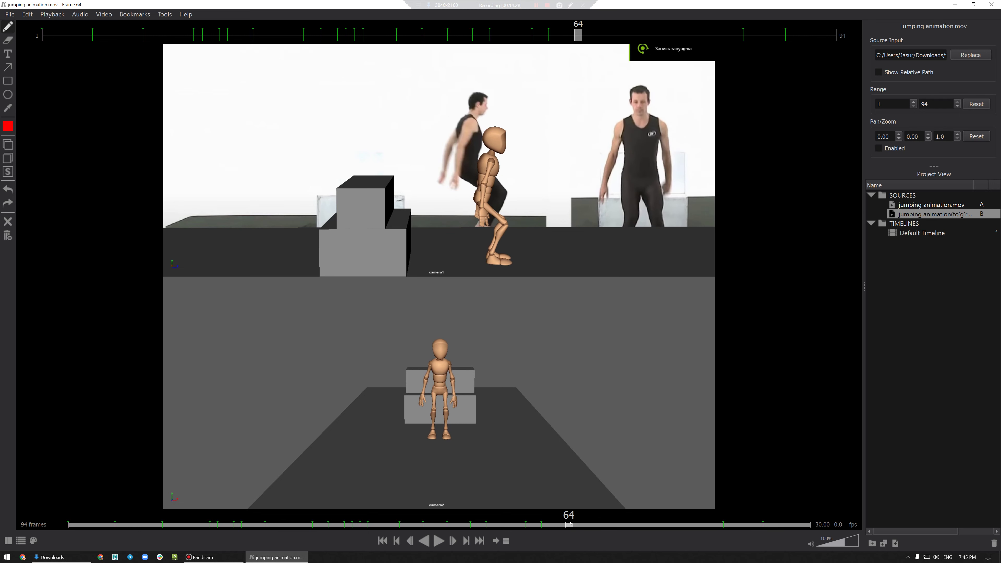
left_click_drag(468, 119, 457, 190)
mouse_move(463, 130)
left_mouse_down()
mouse_move(456, 182)
mouse_move(444, 175)
mouse_move(465, 132)
left_mouse_up()
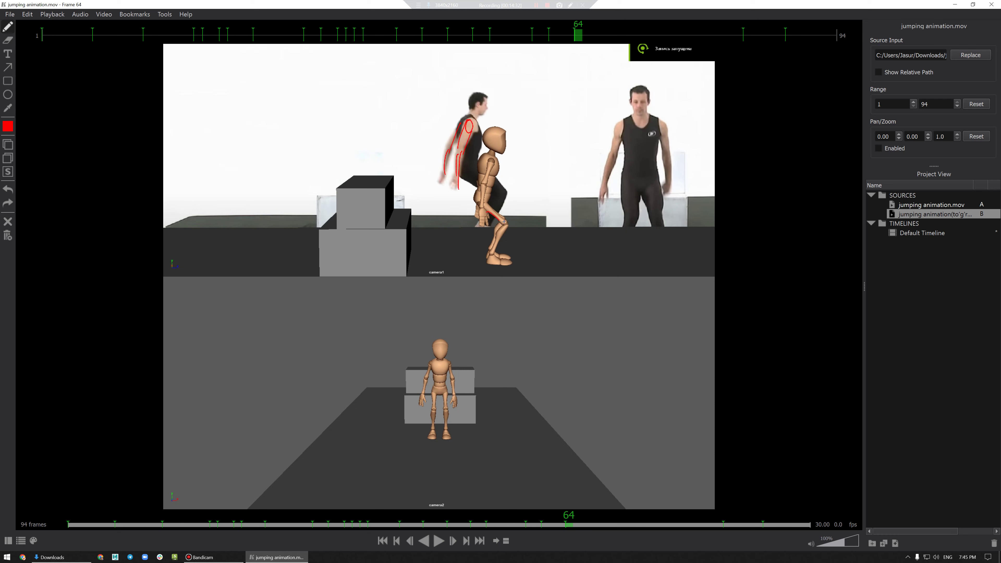
left_click_drag(504, 221, 498, 249)
- Mark the landing mannequin's foot on frame 69, then go to the final frame 94
left_click_drag(569, 525, 616, 526)
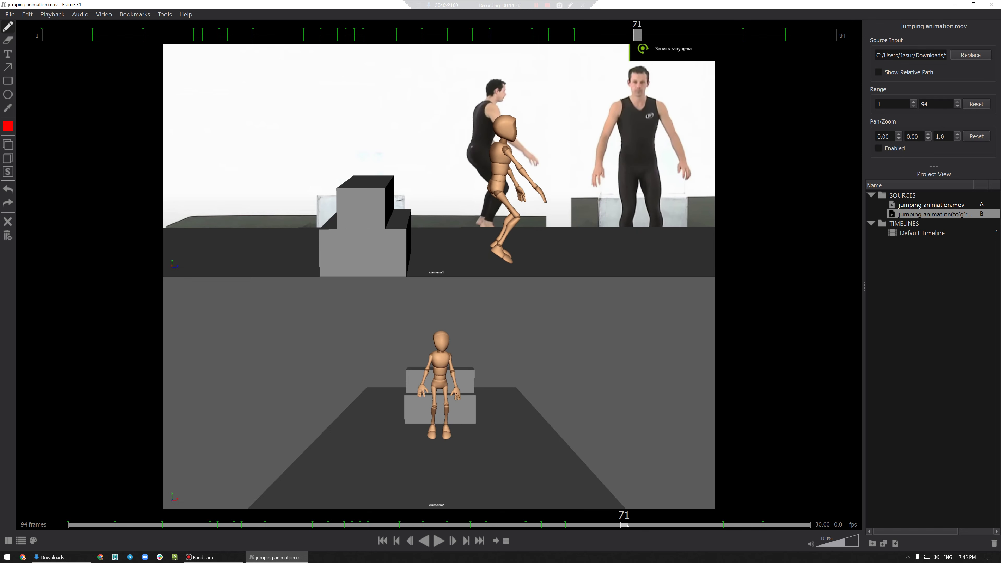
left_click_drag(615, 525, 607, 526)
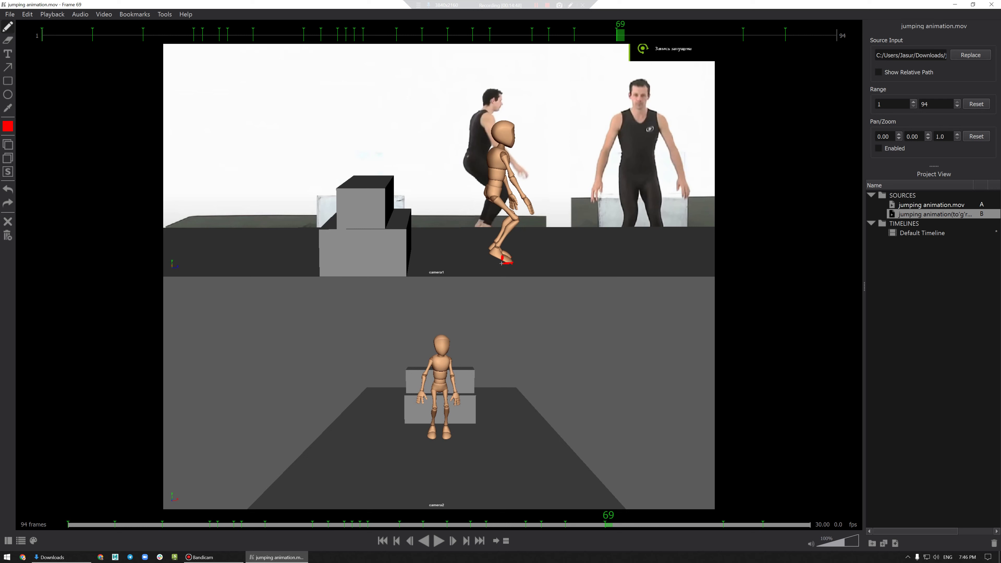
left_click_drag(491, 256, 491, 256)
left_click_drag(609, 524, 893, 555)
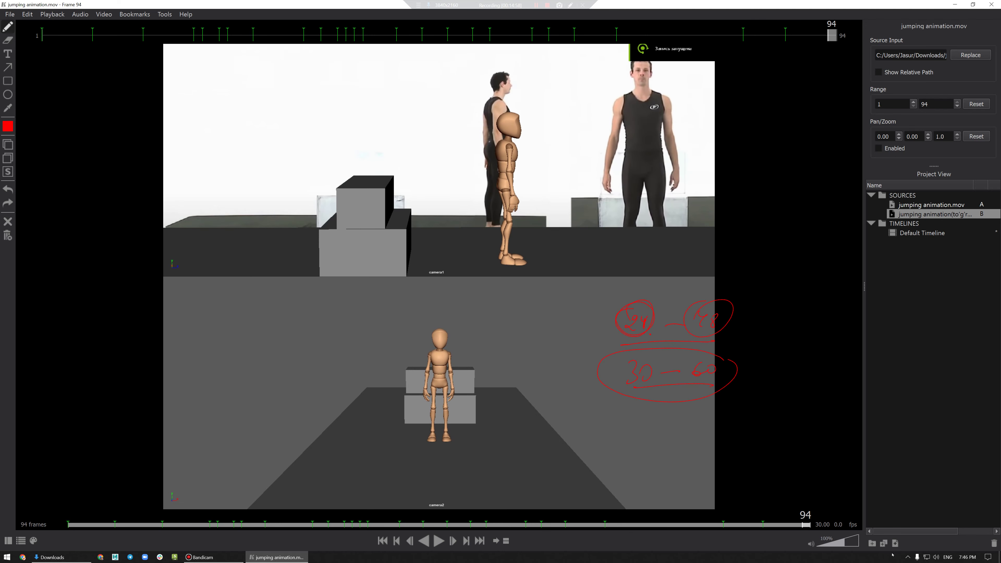
left_click_drag(804, 525, 301, 524)
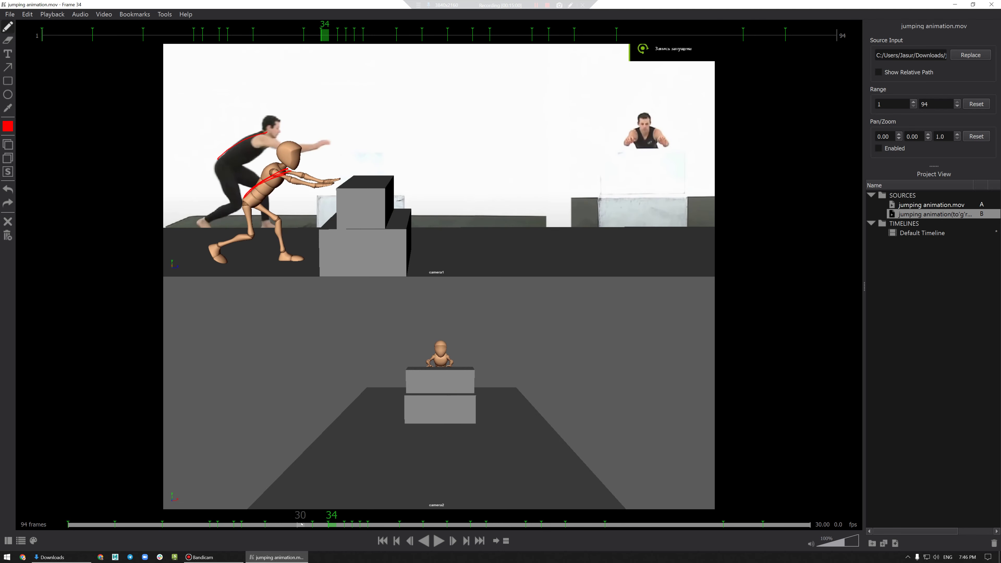
left_click(384, 543)
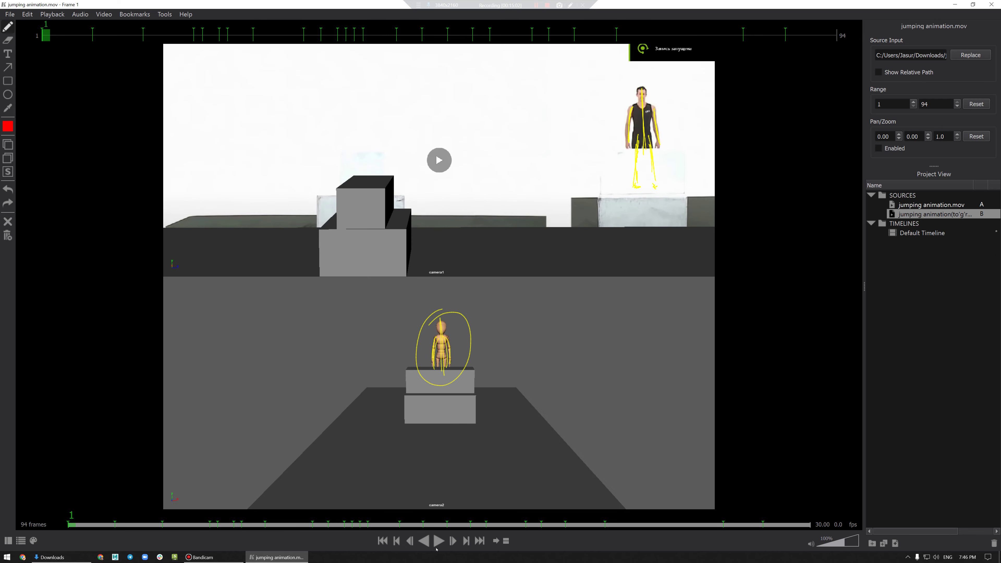
left_click(440, 542)
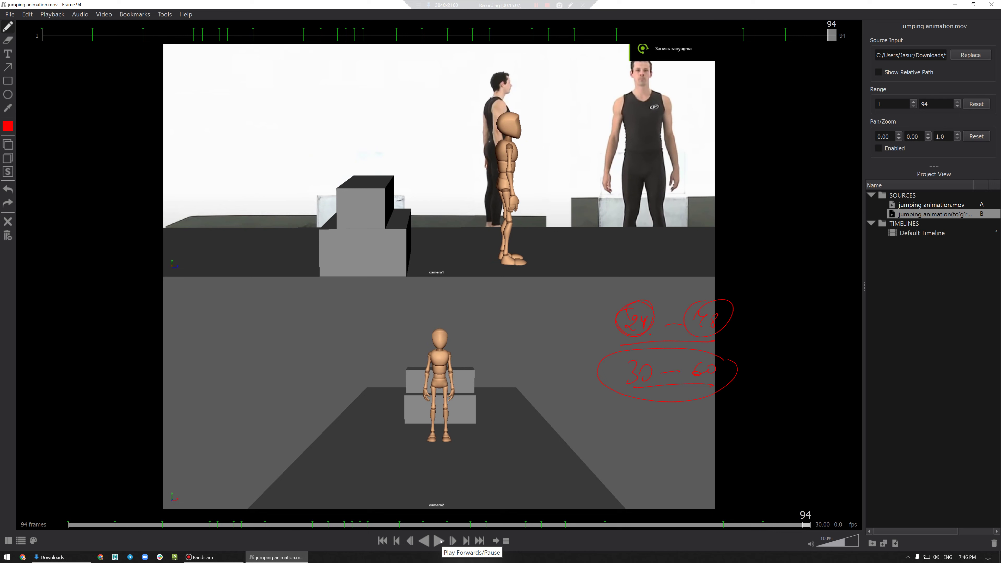
left_click(440, 542)
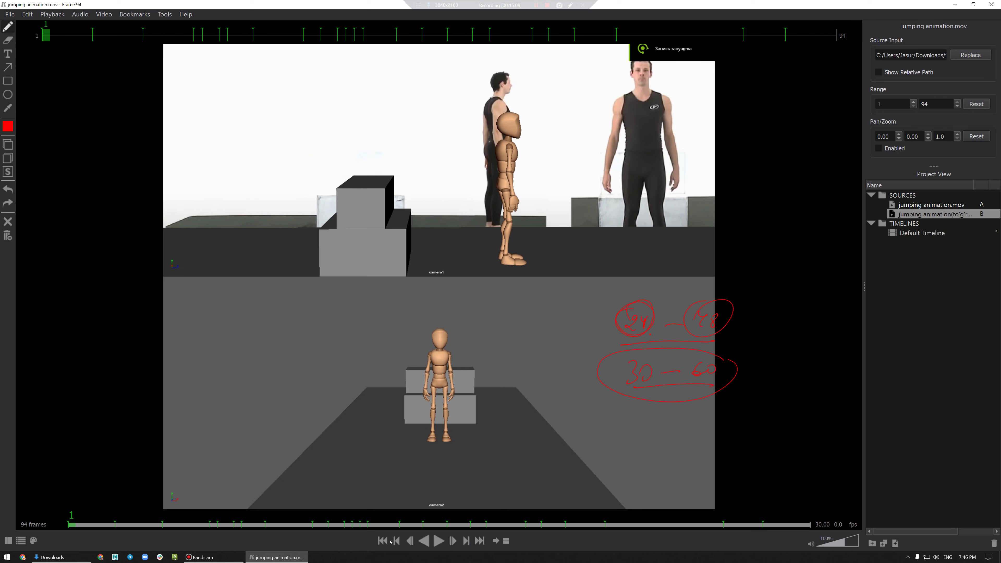